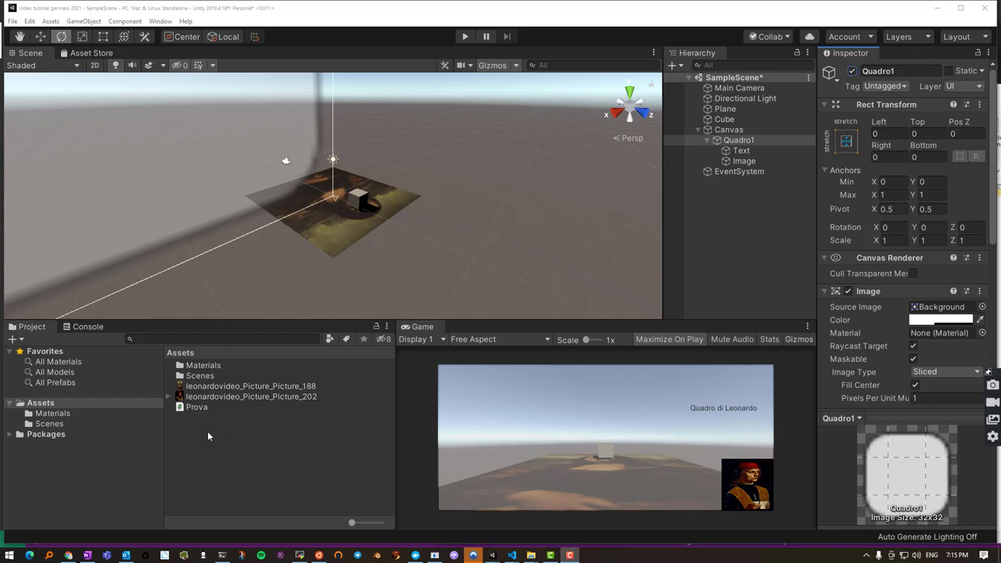
Rename the Prova script asset in the Project panel to 'Cliccami'
click(210, 409)
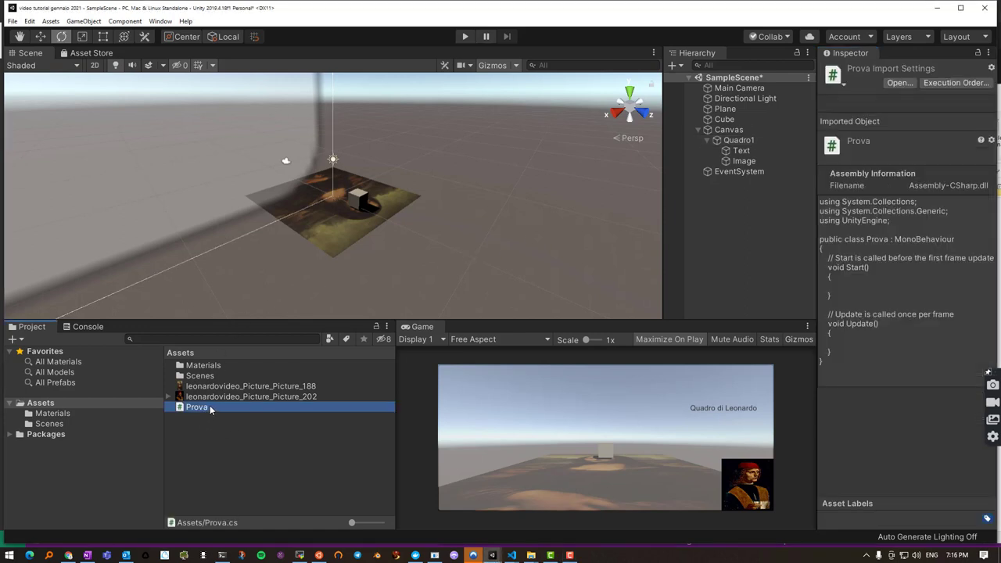
click(210, 405)
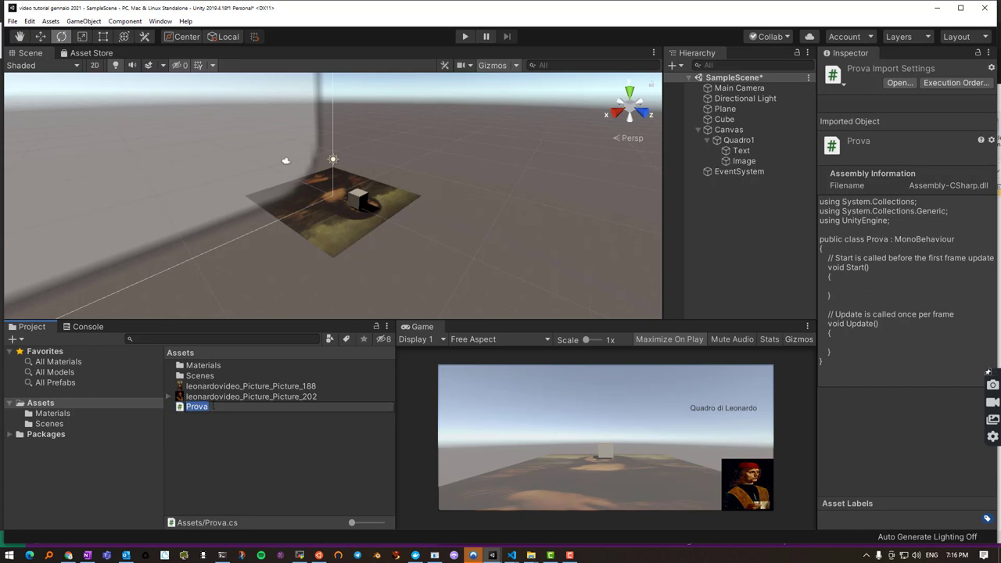
text(Cl)
text(iccami)
key(Return)
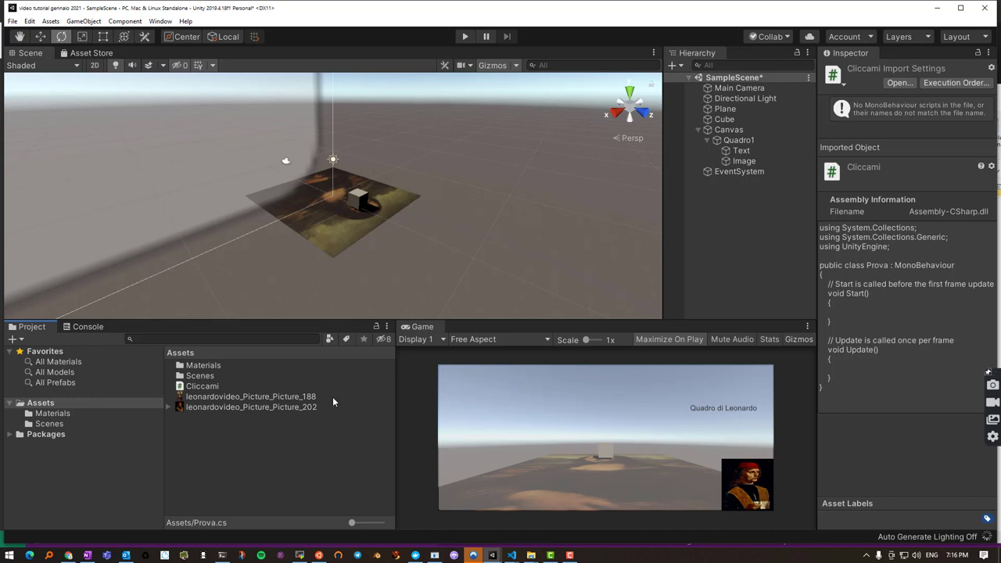
Open Cliccami in Visual Studio Code and replace its template with the prepared OnMouseDown script
double_click(205, 386)
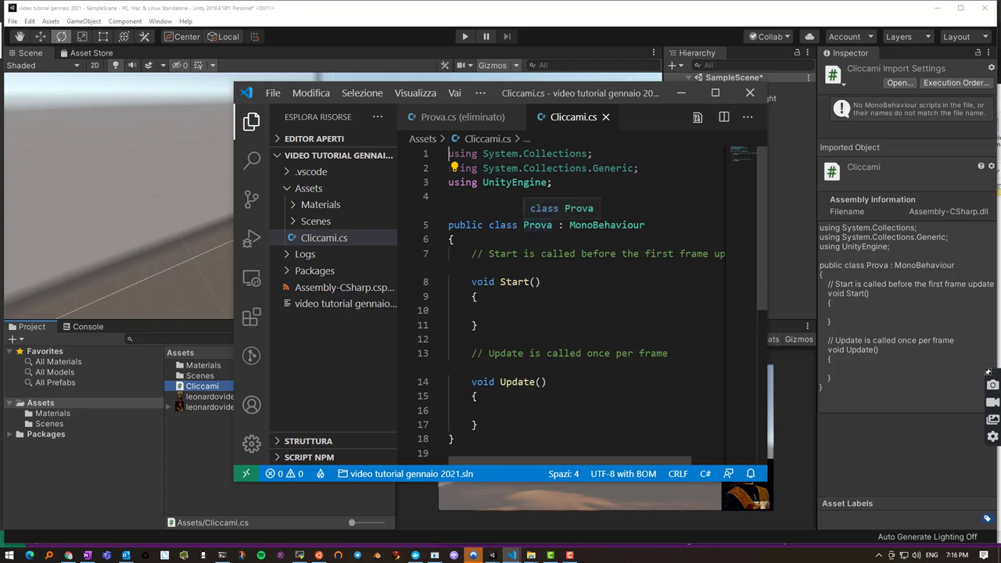
click(714, 92)
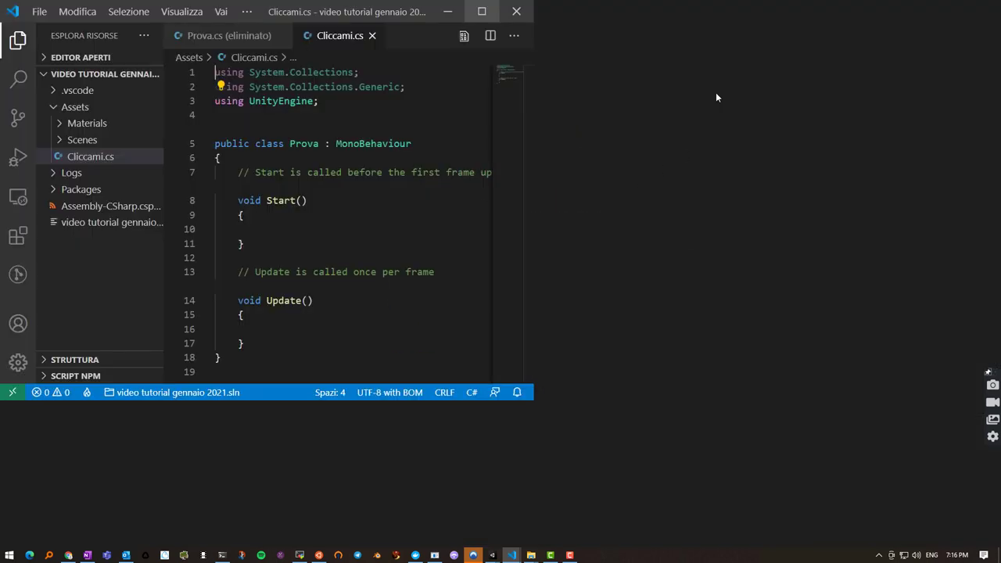
click(290, 349)
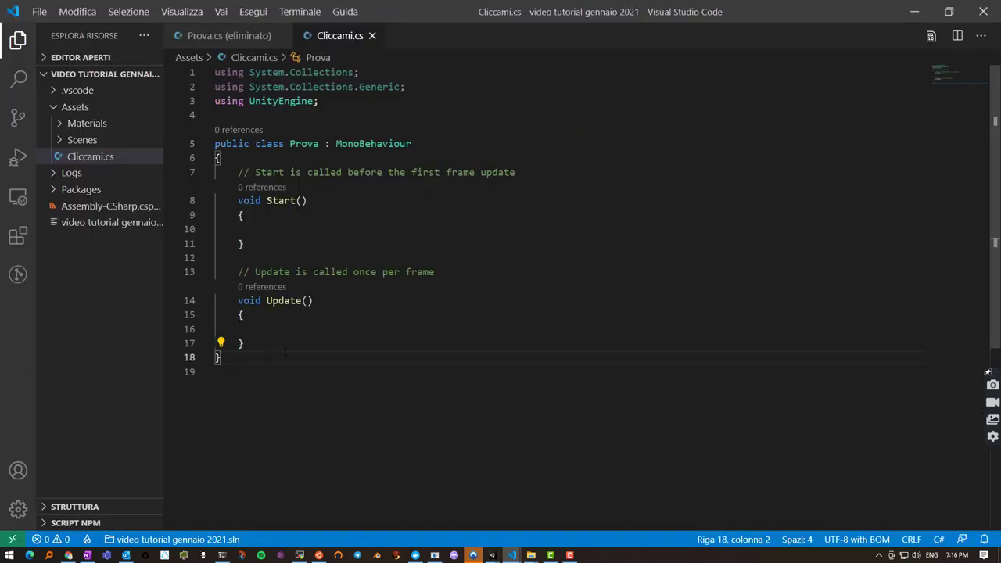
key(ctrl+a)
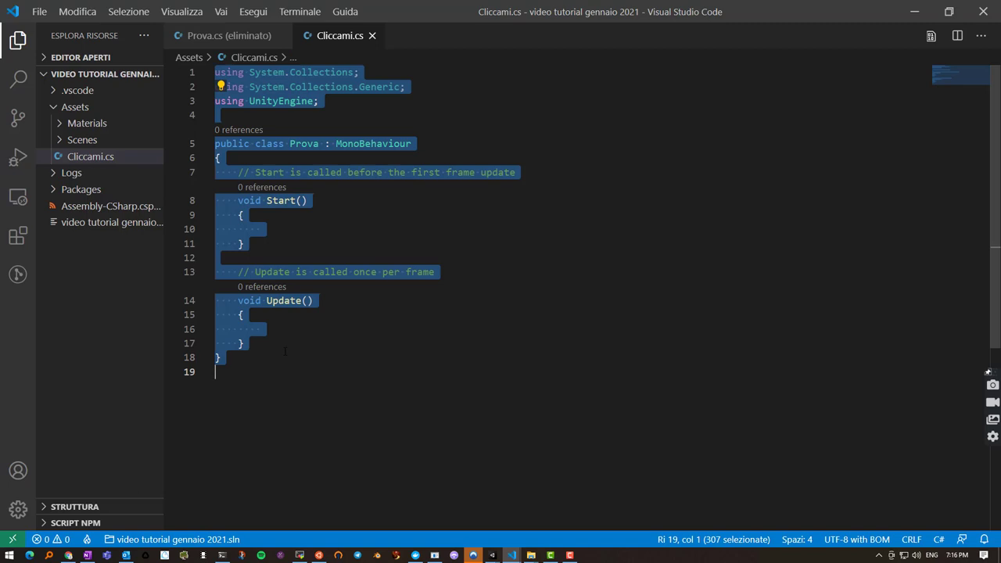
key(ctrl+v)
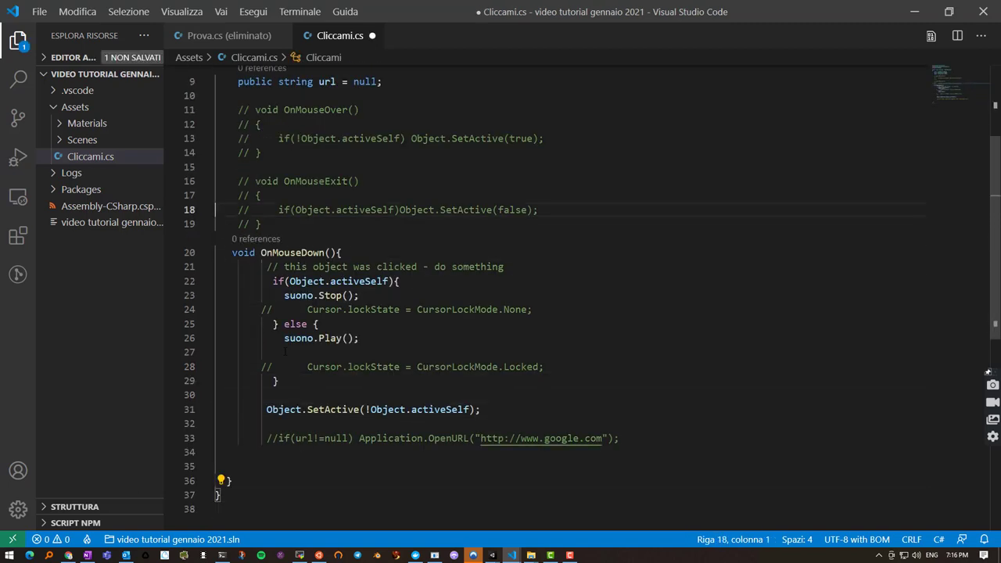
Delete the commented OnMouseOver and OnMouseExit handlers
key(Up)
key(Up)
key(Up)
key(Down)
key(Down)
key(Down)
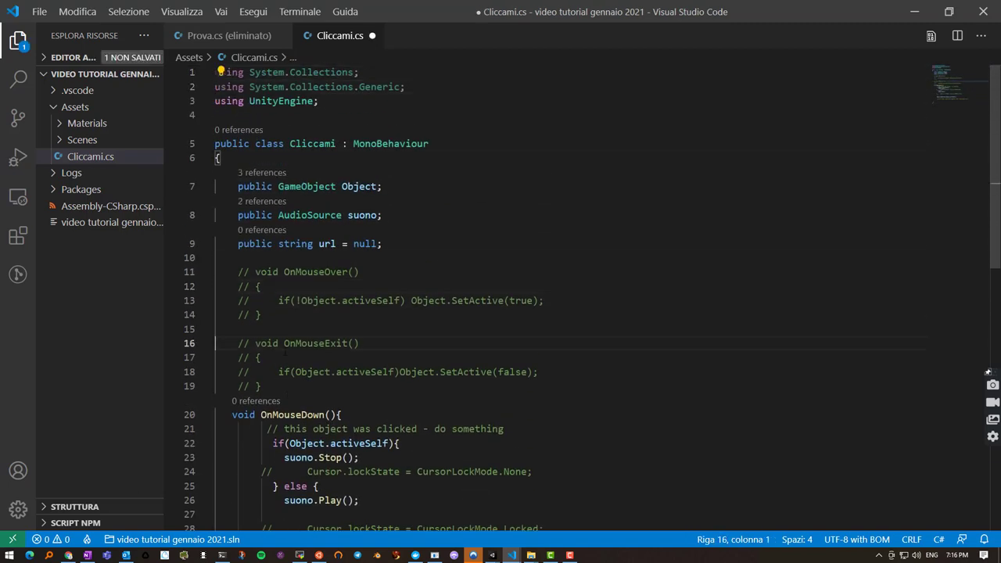
key(Up)
key(Up)
key(Up)
key(shift+Down)
key(shift+Down)
key(shift+Down)
key(shift+Down)
key(shift+Down)
key(shift+Down)
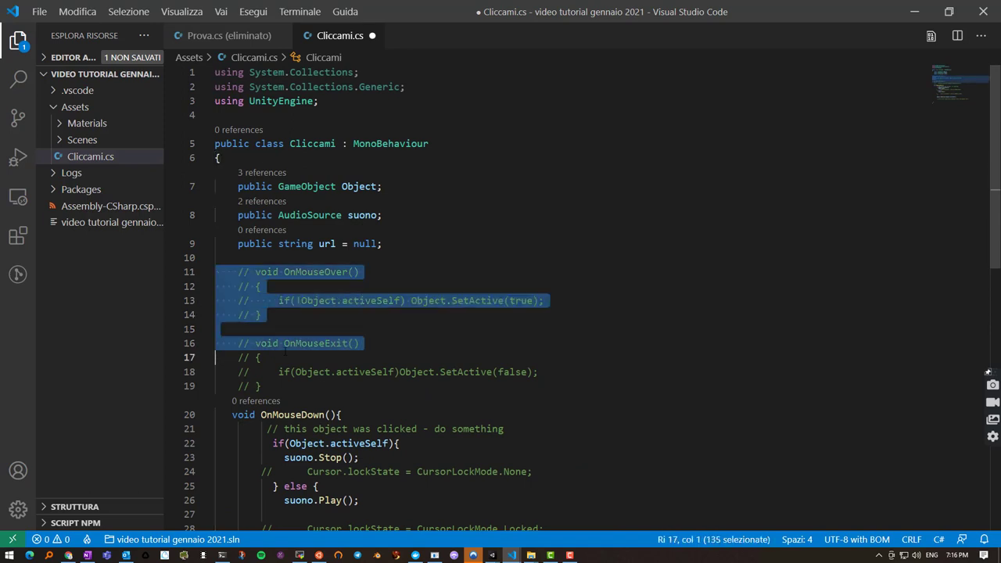
key(shift+Down)
key(shift+Down)
key(shift+Down)
key(Delete)
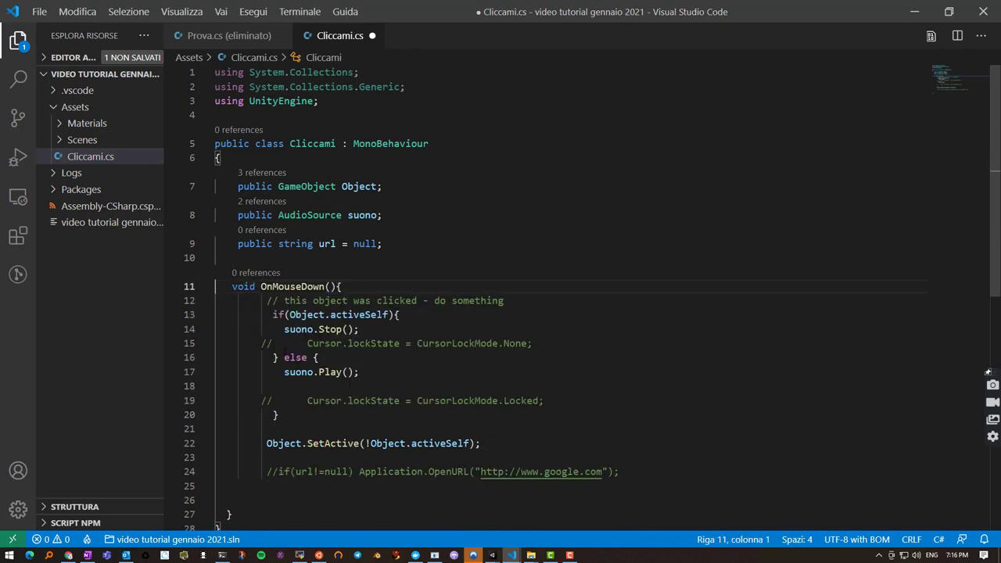
Delete the two System.Collections using lines, keeping only using UnityEngine
key(Up)
key(Up)
key(Up)
key(Up)
key(Up)
key(Down)
key(Down)
key(Down)
key(Down)
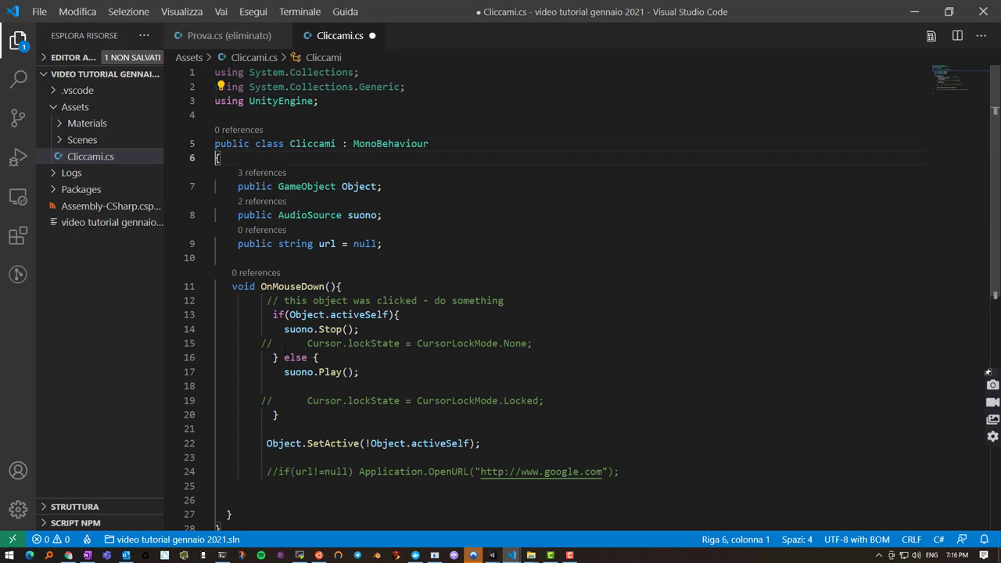
key(Up)
key(Right)
key(Right)
key(Right)
key(Right)
key(Right)
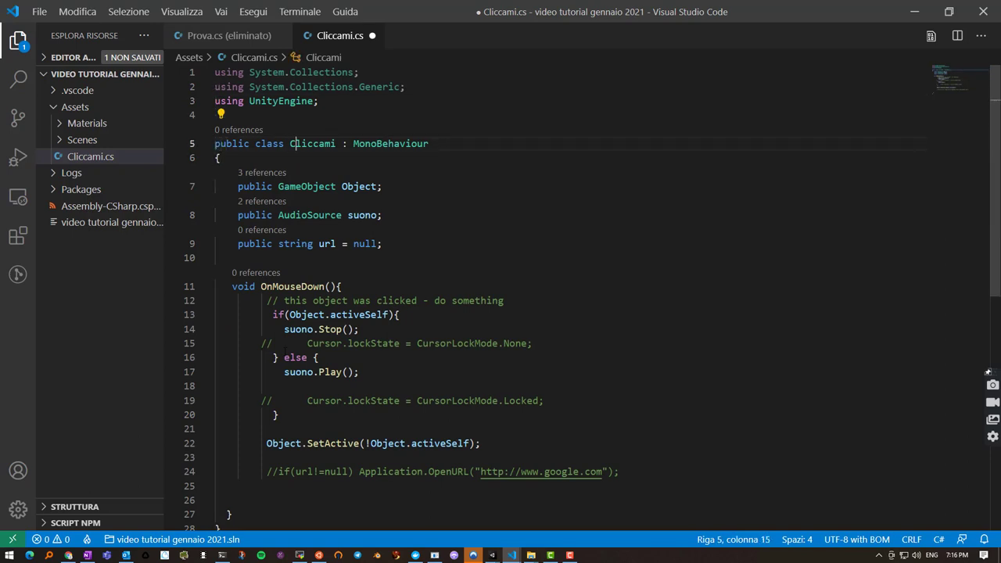
key(Right)
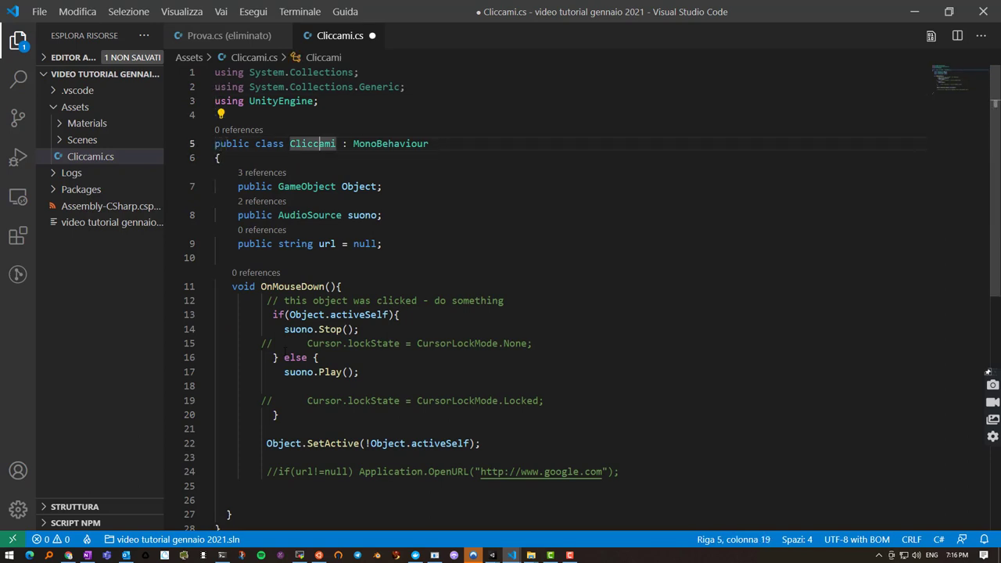
key(Up)
key(Up)
key(Up)
key(Up)
key(Down)
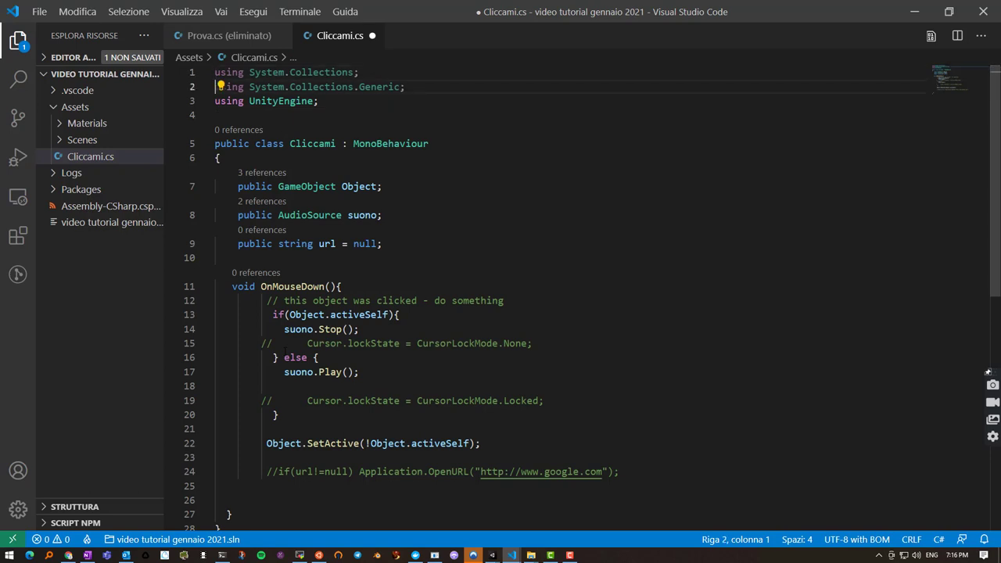
key(Down)
key(Down)
key(Up)
key(Up)
key(Up)
key(Down)
key(Down)
key(Right)
key(Right)
key(Right)
key(Right)
key(Right)
key(Right)
key(Right)
key(Up)
key(Up)
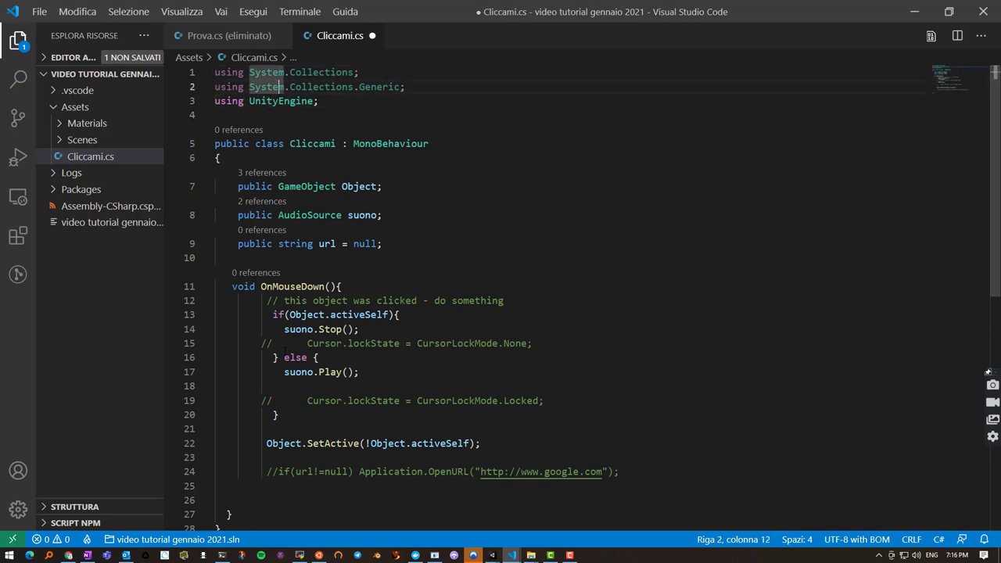
key(Down)
key(Down)
key(Up)
key(Up)
key(Home)
key(shift+Down)
key(shift+Down)
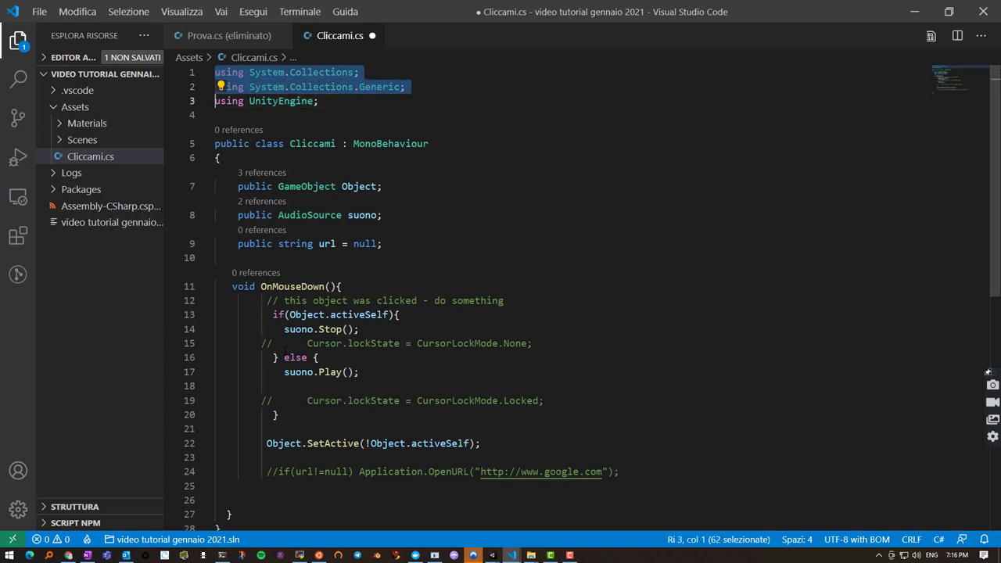
key(Delete)
key(Down)
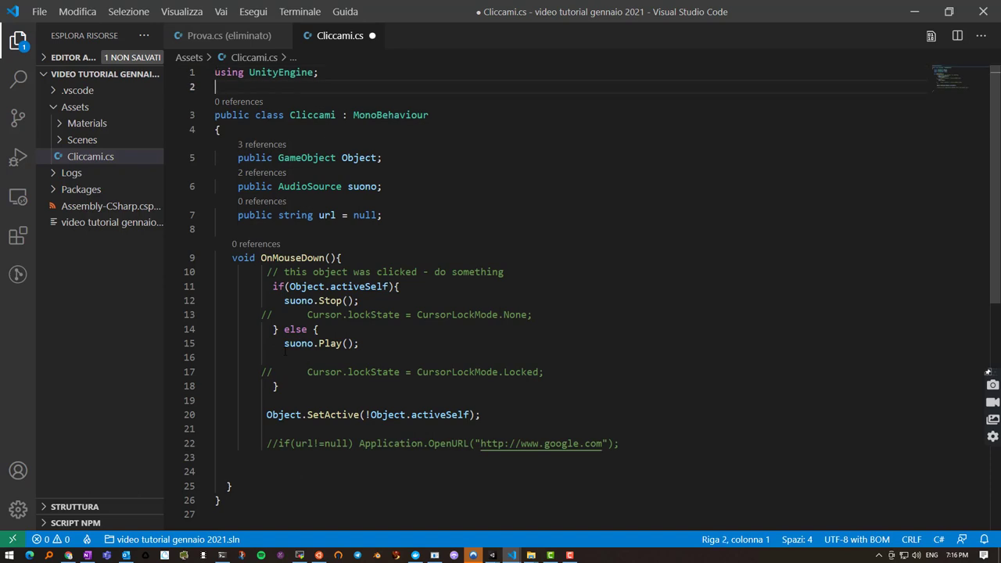
key(Down)
key(Down)
key(Down)
key(Down)
key(Down)
Delete the unused suono AudioSource and url fields
key(Up)
key(Up)
key(Up)
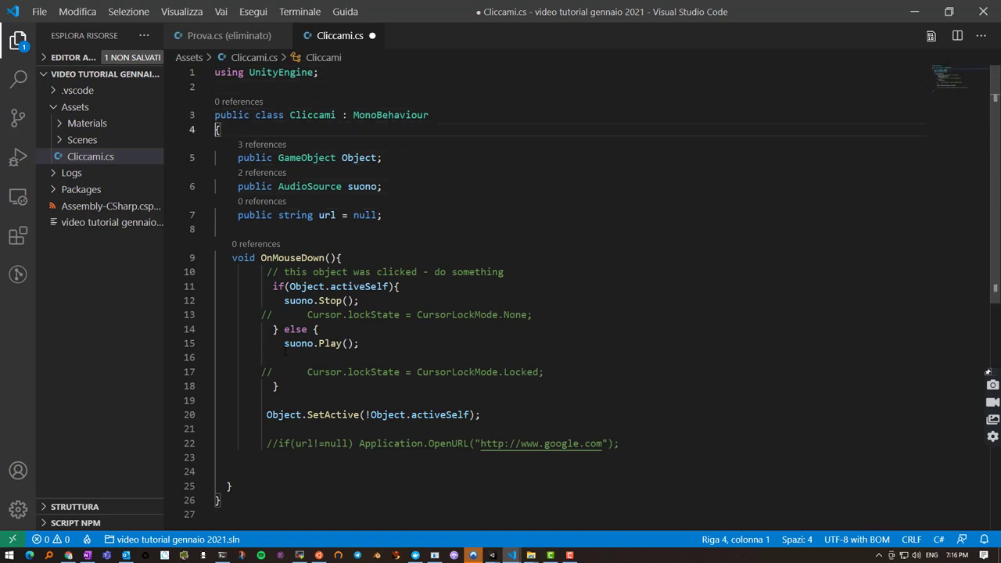
key(Down)
click(238, 186)
key(shift+Down)
key(shift+Down)
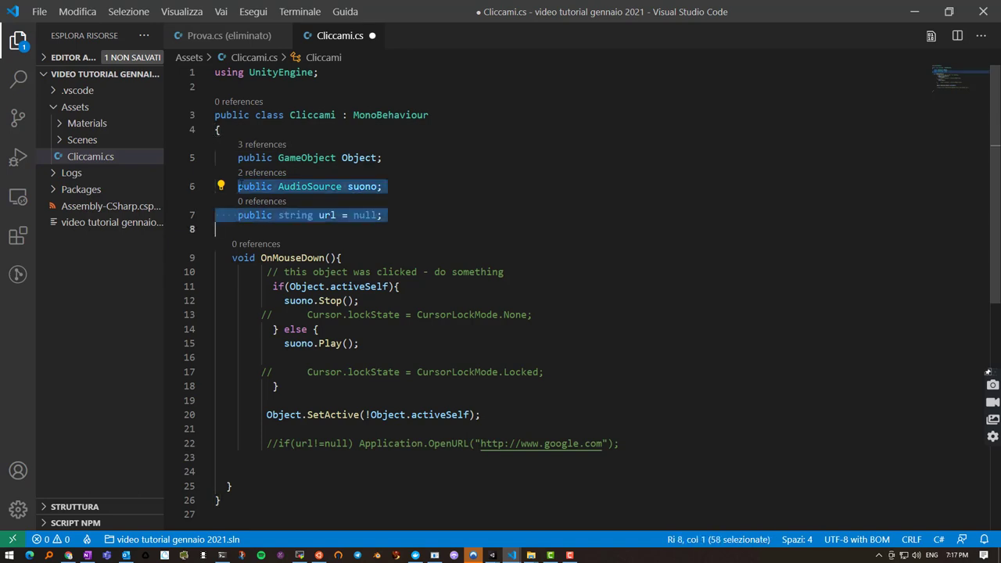
key(Delete)
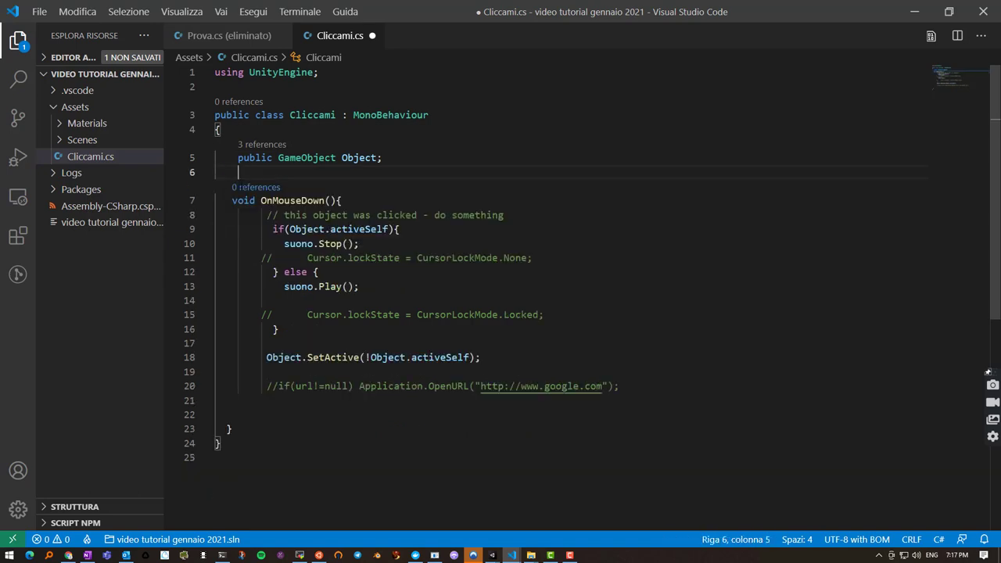
Remove the sound-playing if/else block and the commented OpenURL line from OnMouseDown
key(Down)
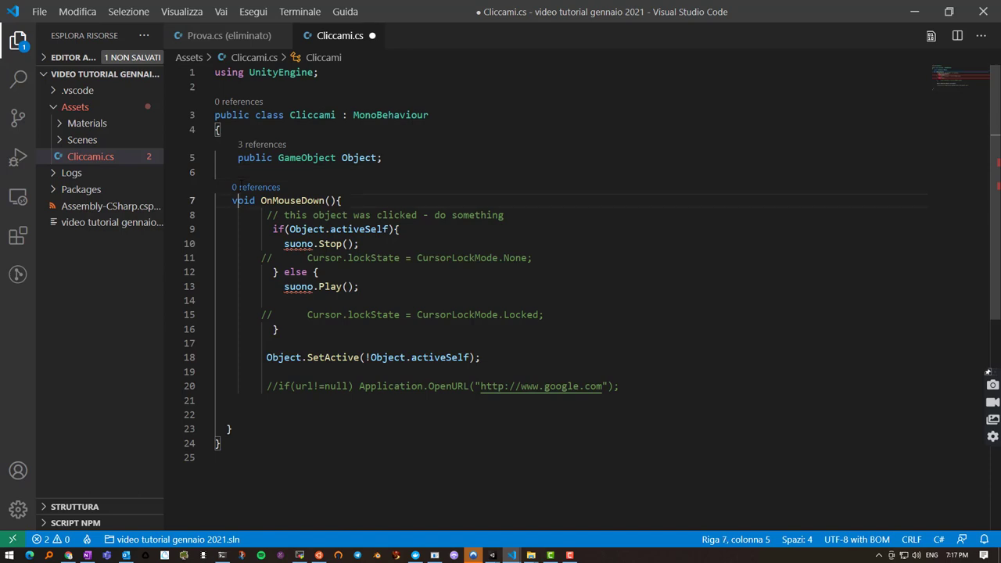
key(Down)
key(shift+Down)
key(shift+Down)
key(shift+Down)
key(shift+Down)
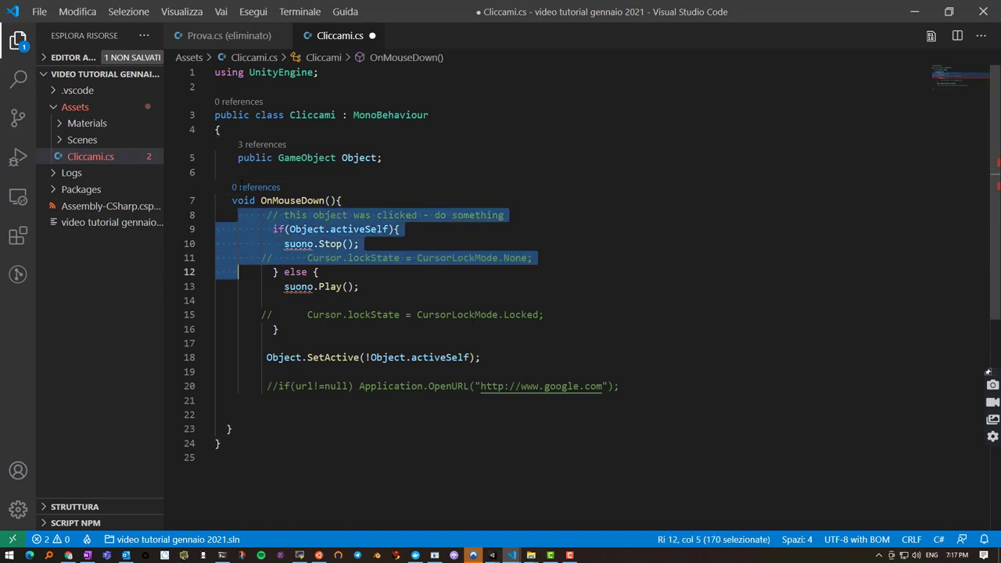
key(shift+Down)
key(shift+Down)
key(shift+Down)
key(shift+Down)
key(shift+Down)
key(Delete)
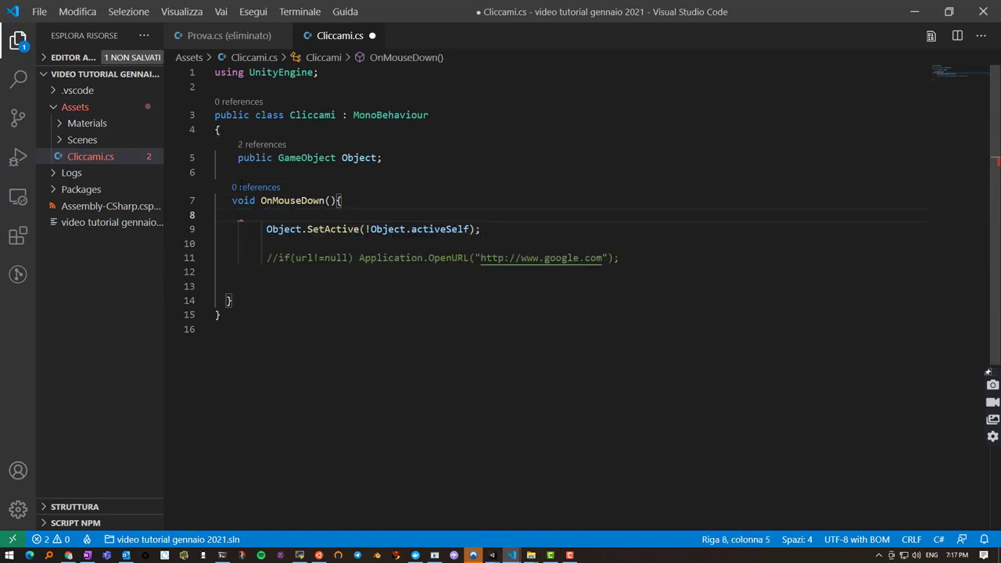
key(Down)
key(Down)
key(shift+Down)
key(shift+Down)
key(shift+Down)
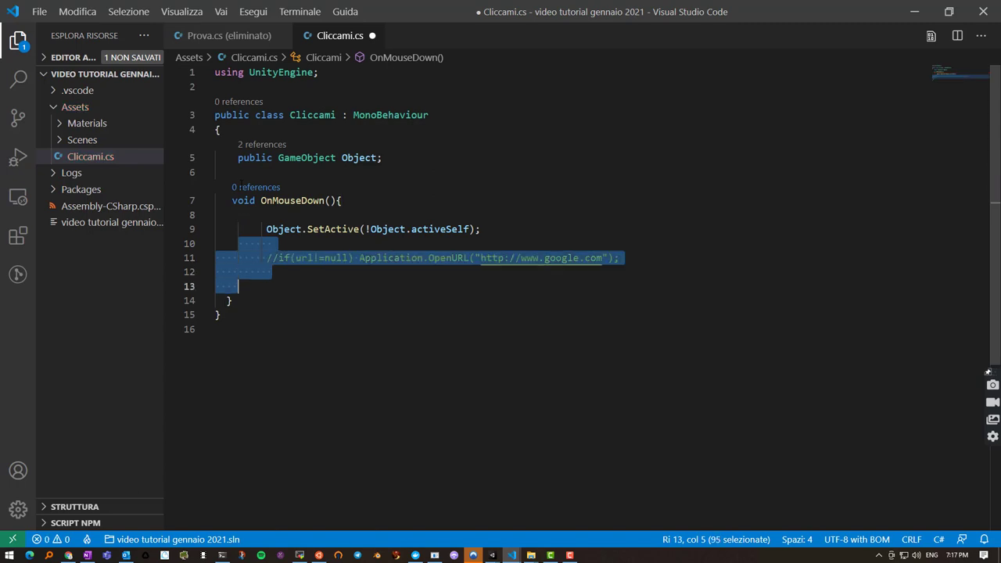
key(Delete)
key(Up)
key(Up)
Clear the blank lines around the SetActive toggle and save Cliccami.cs
key(BackSpace)
key(BackSpace)
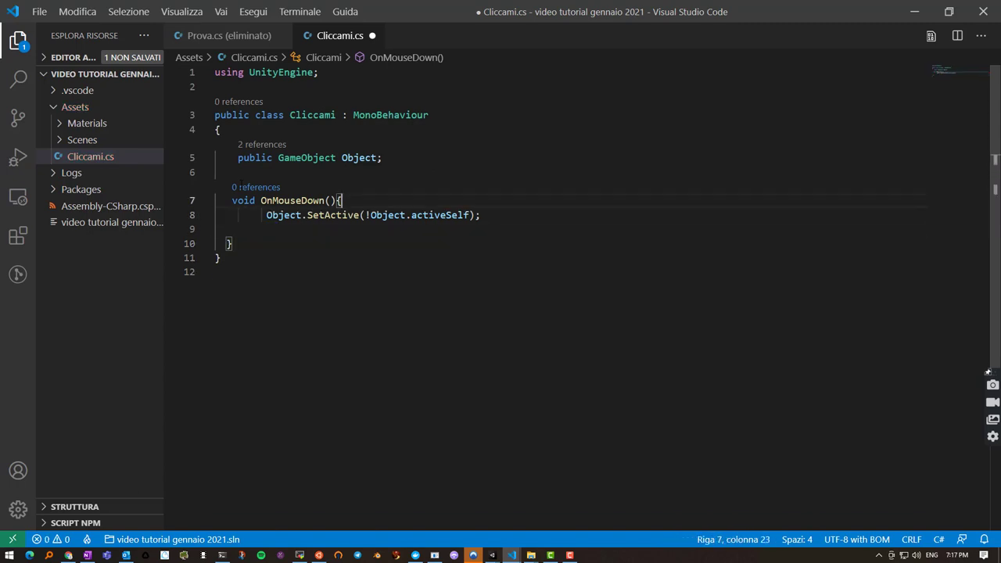
key(Down)
key(Down)
key(BackSpace)
key(BackSpace)
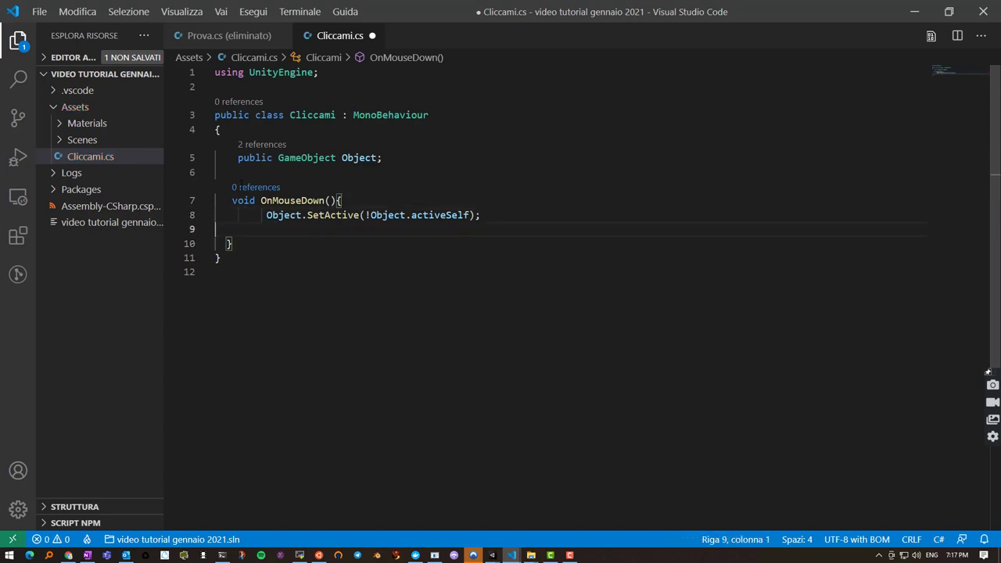
key(BackSpace)
key(Up)
key(Up)
key(Up)
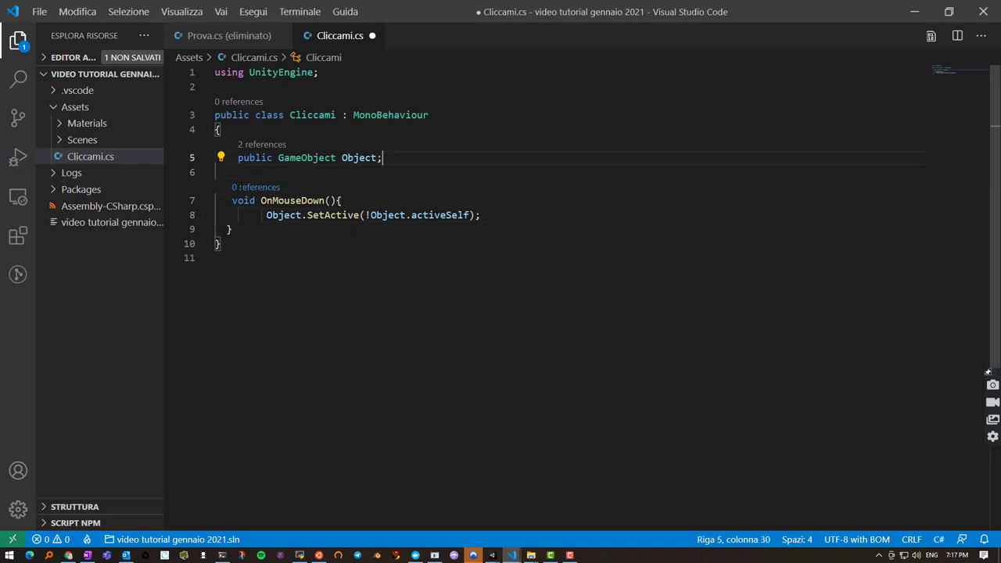
key(ctrl+s)
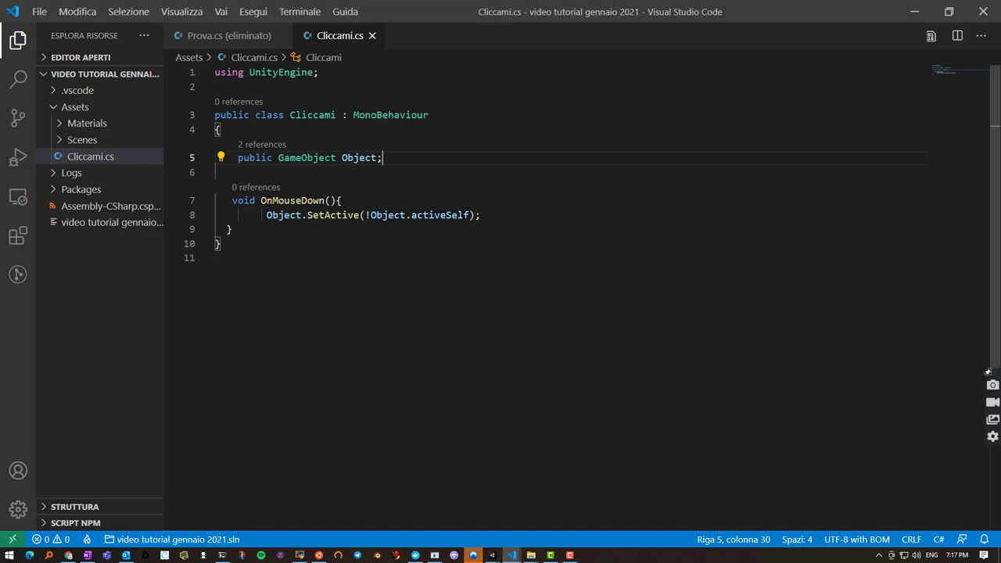
drag(469, 214, 370, 215)
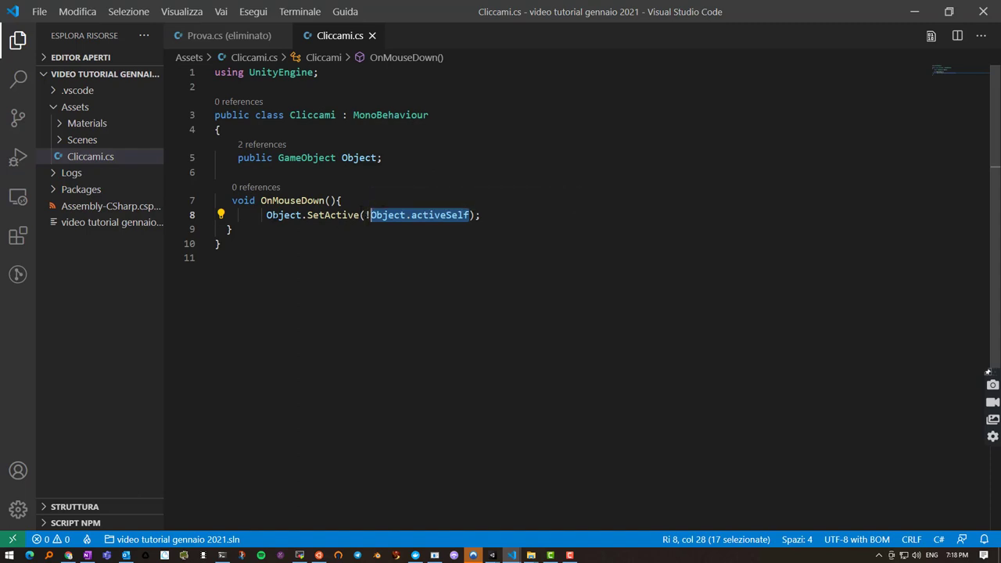
Rename the GameObject field on line 5 from Object to target
double_click(343, 216)
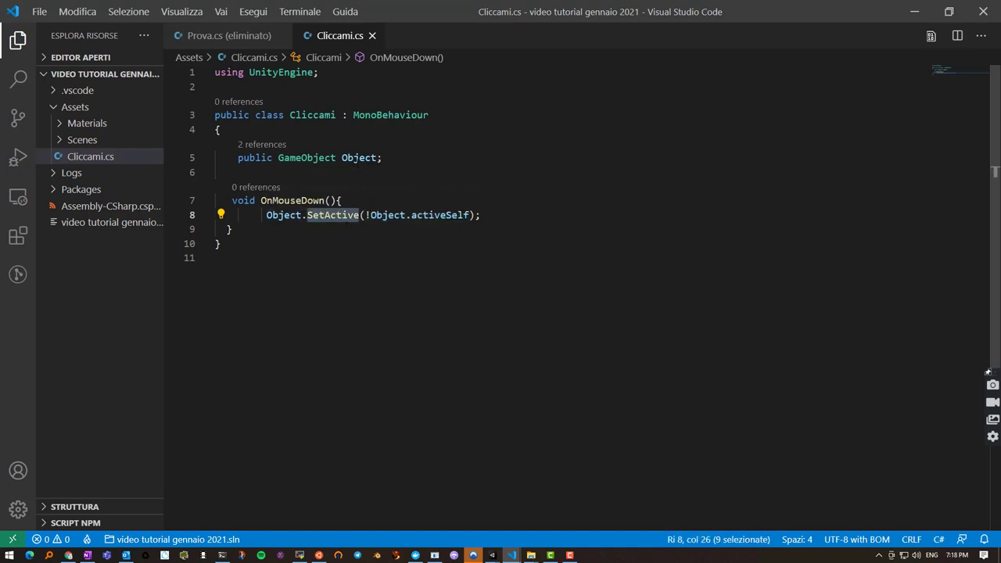
click(351, 157)
double_click(351, 157)
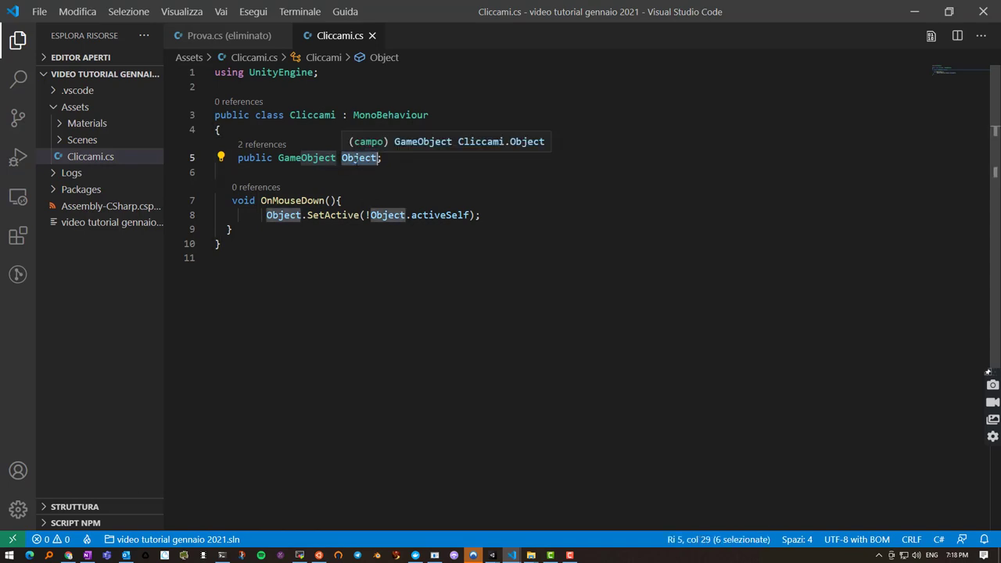
text(tar)
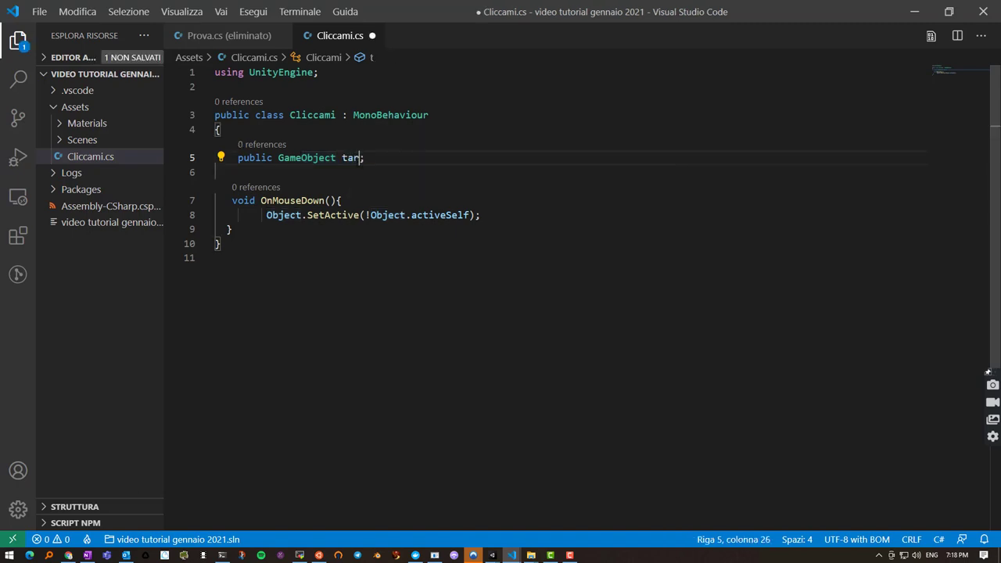
text(get)
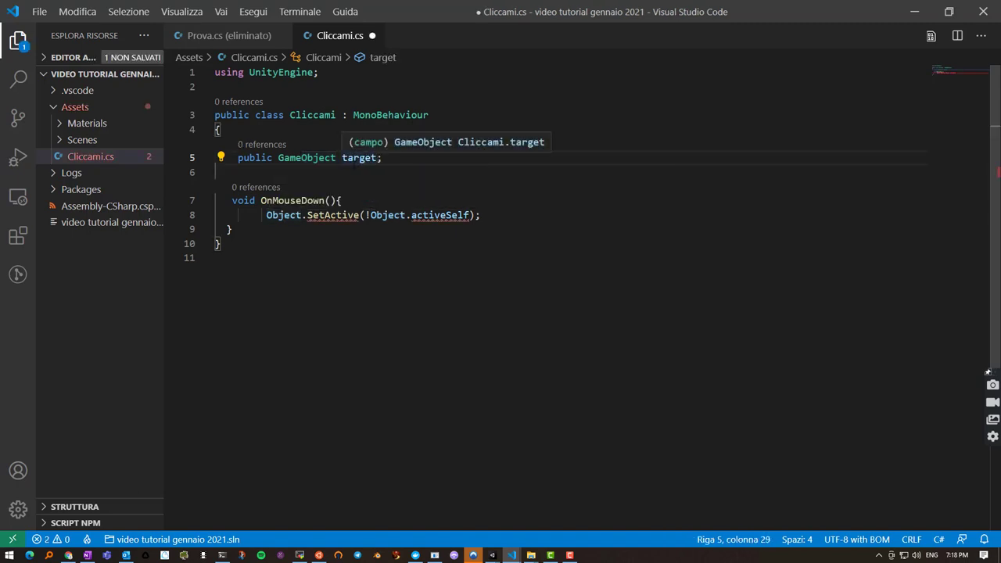
Change both Object references on line 8 to target and save the script
double_click(279, 215)
text(t)
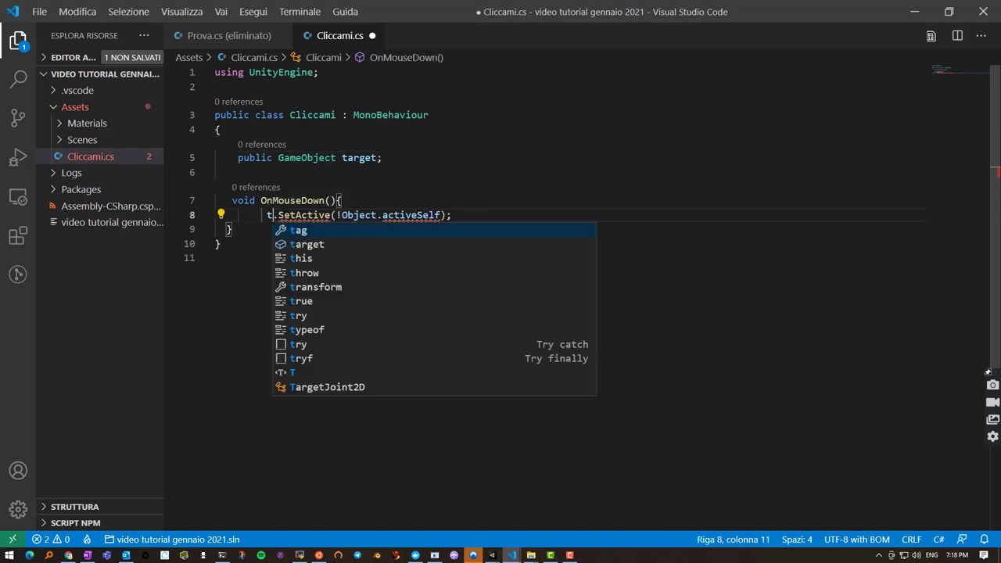
text(arget)
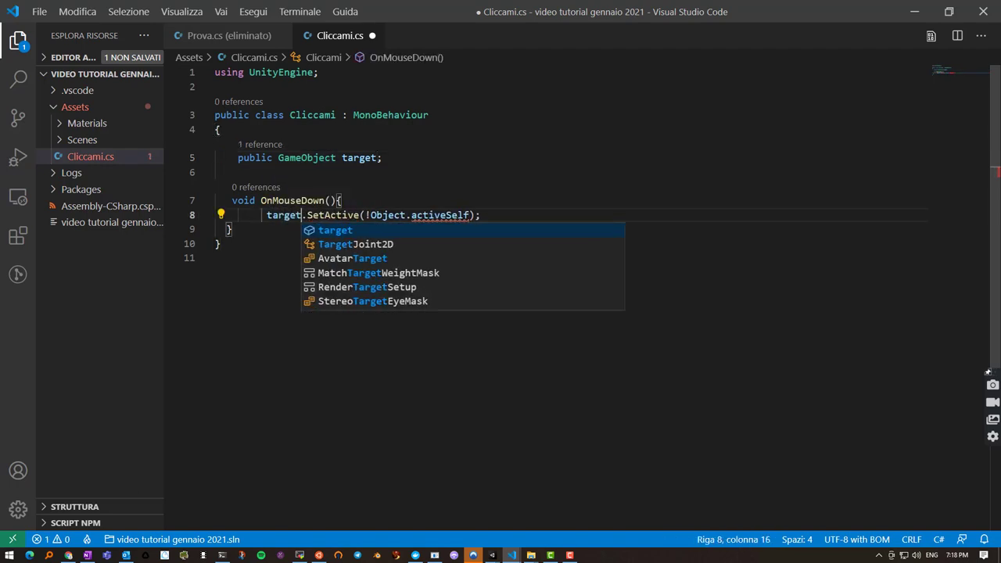
double_click(388, 215)
text(targ)
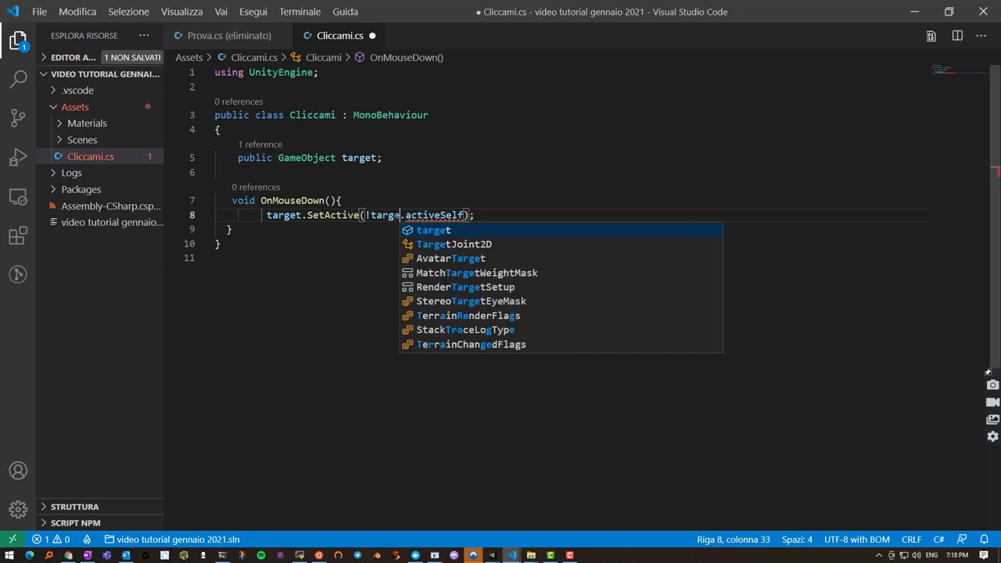
text(et)
click(239, 172)
double_click(360, 158)
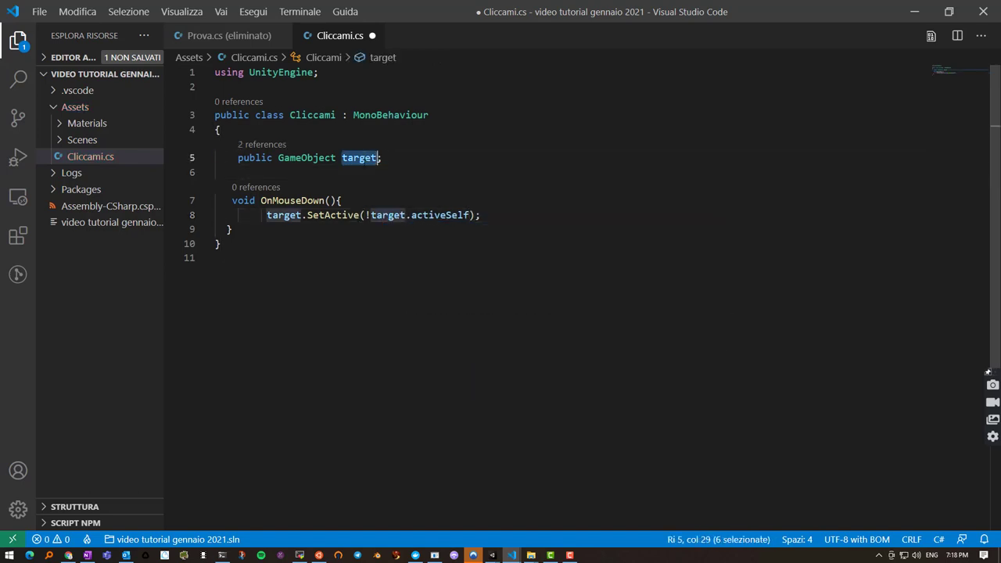
key(ctrl+s)
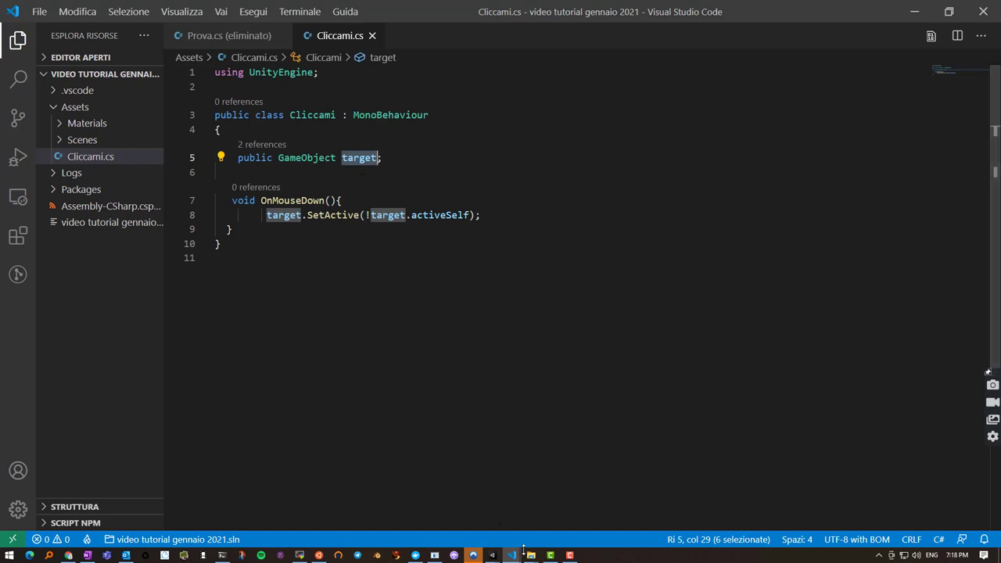
click(491, 555)
Back in Unity, drag the Cliccami script from the Project panel onto the Cube
click(550, 517)
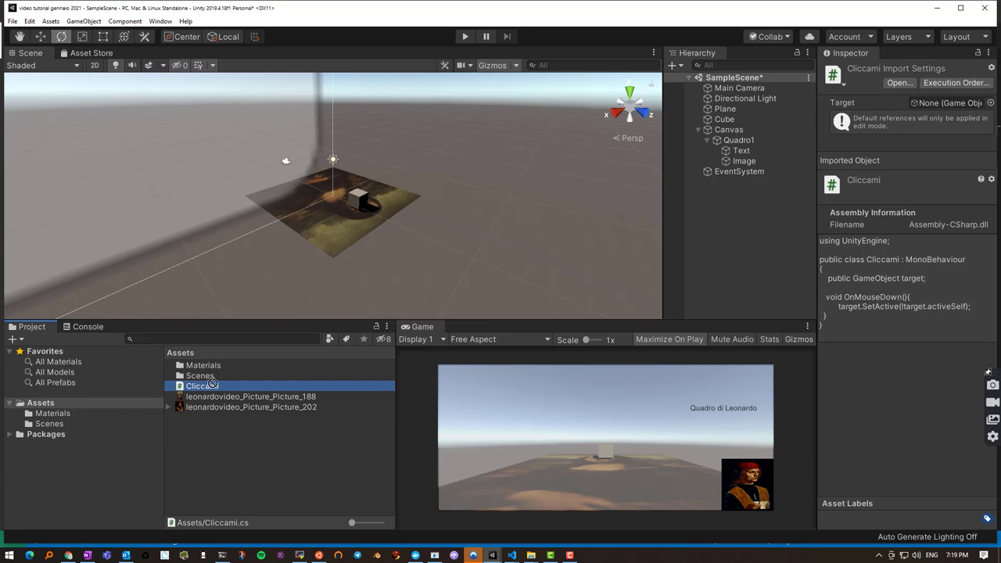
drag(202, 389, 370, 219)
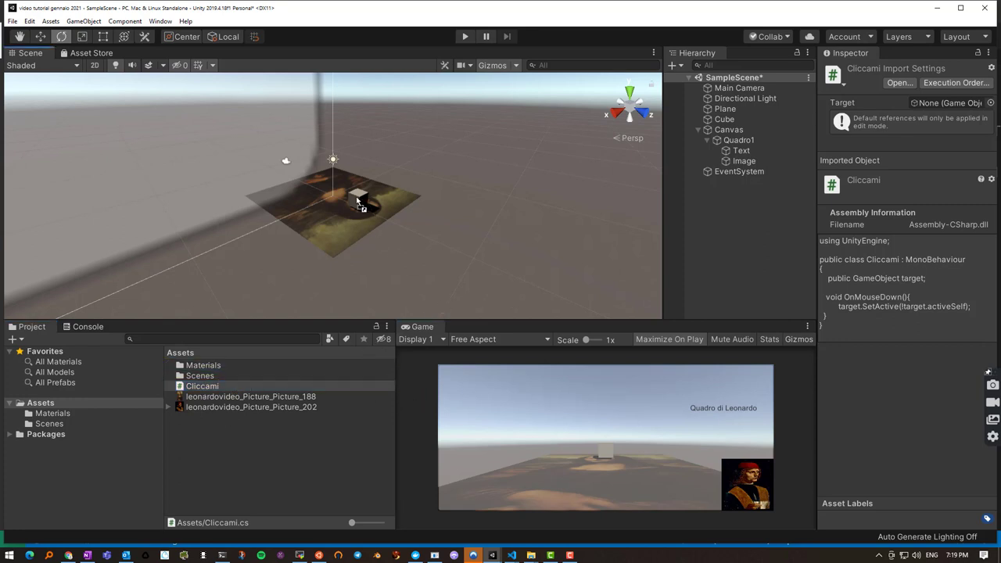
drag(357, 202, 357, 202)
drag(357, 203, 727, 123)
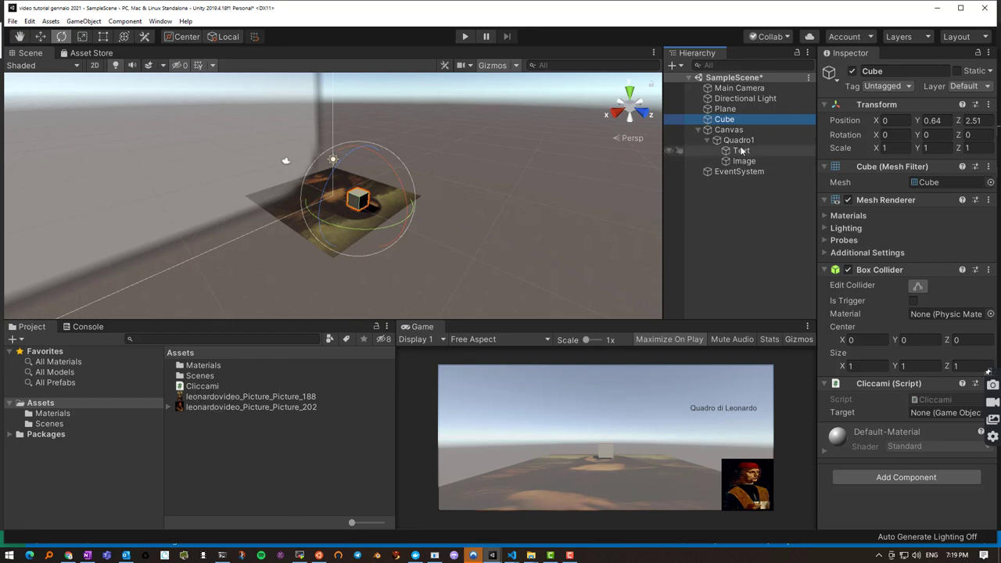
click(888, 479)
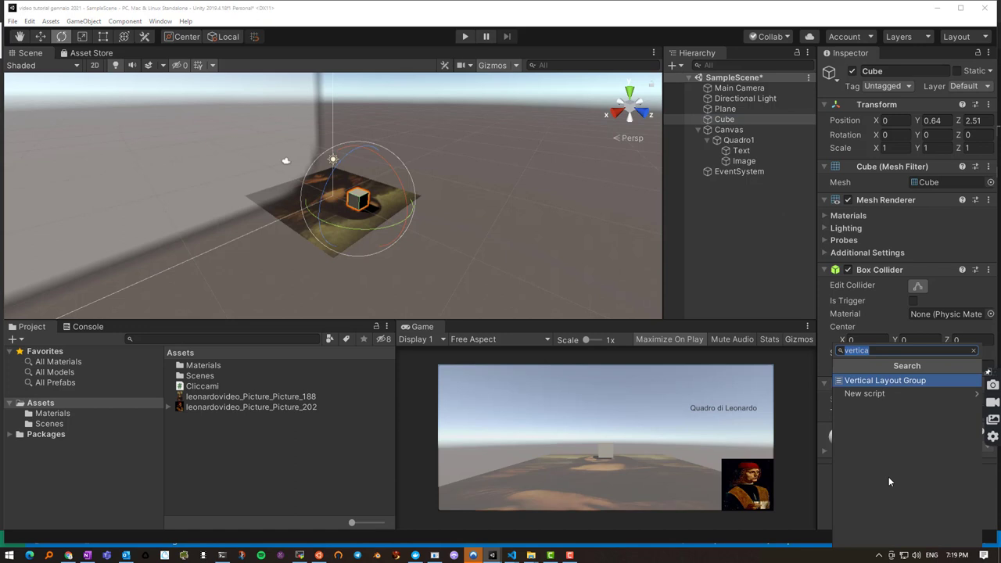
text(clicc)
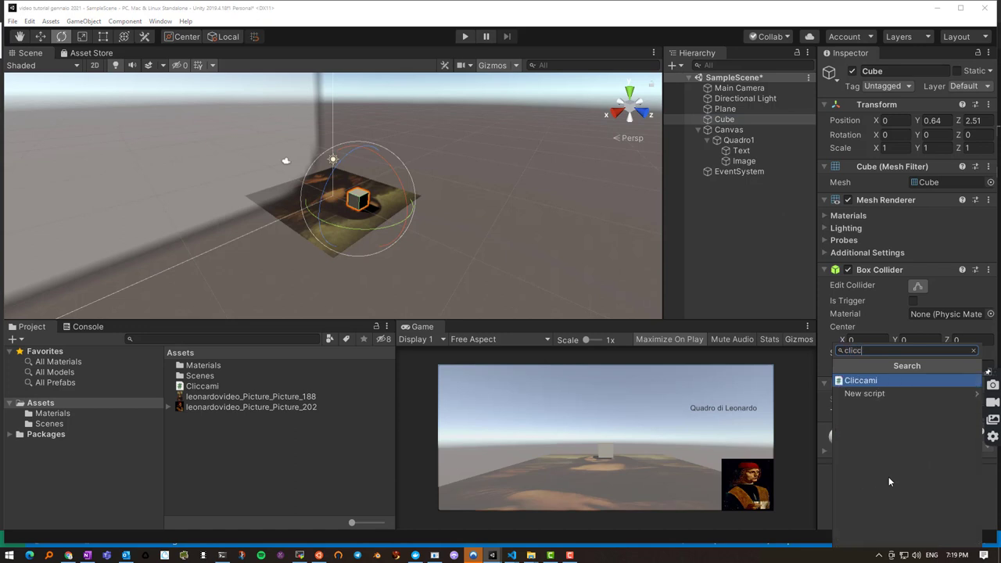
key(BackSpace)
key(BackSpace)
key(BackSpace)
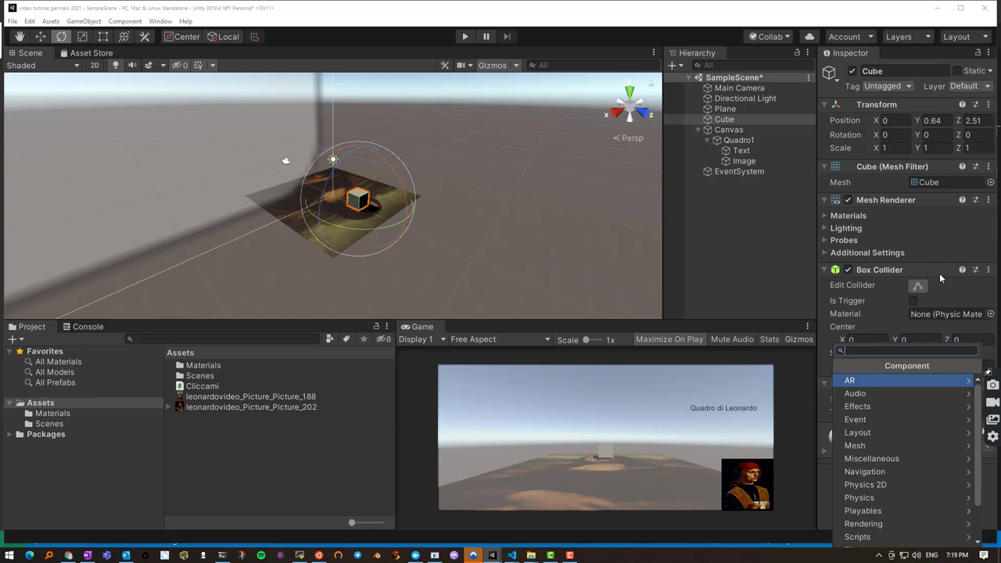
click(957, 284)
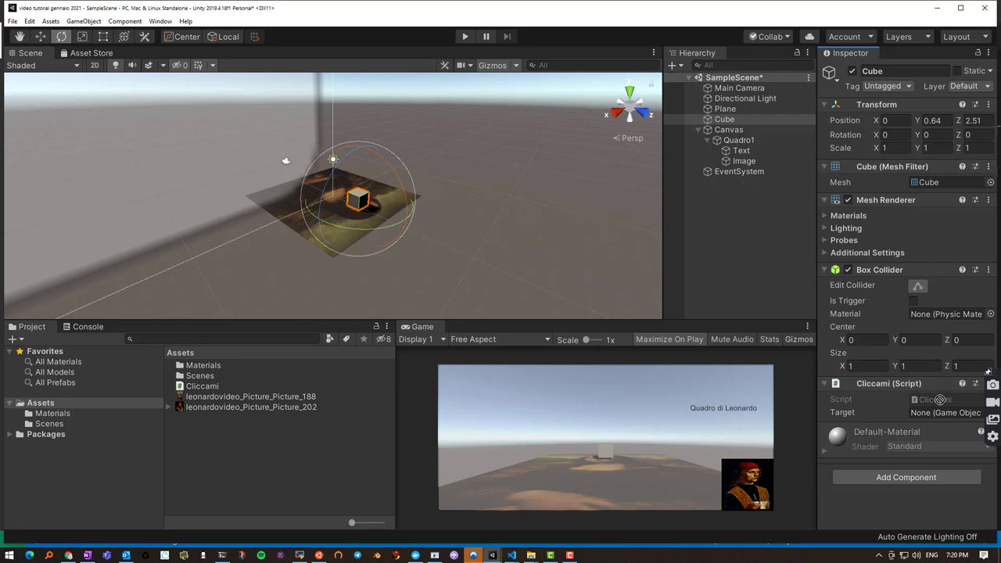
Select Quadro1 in the Hierarchy and uncheck its active checkbox in the Inspector
drag(941, 399, 933, 412)
click(734, 143)
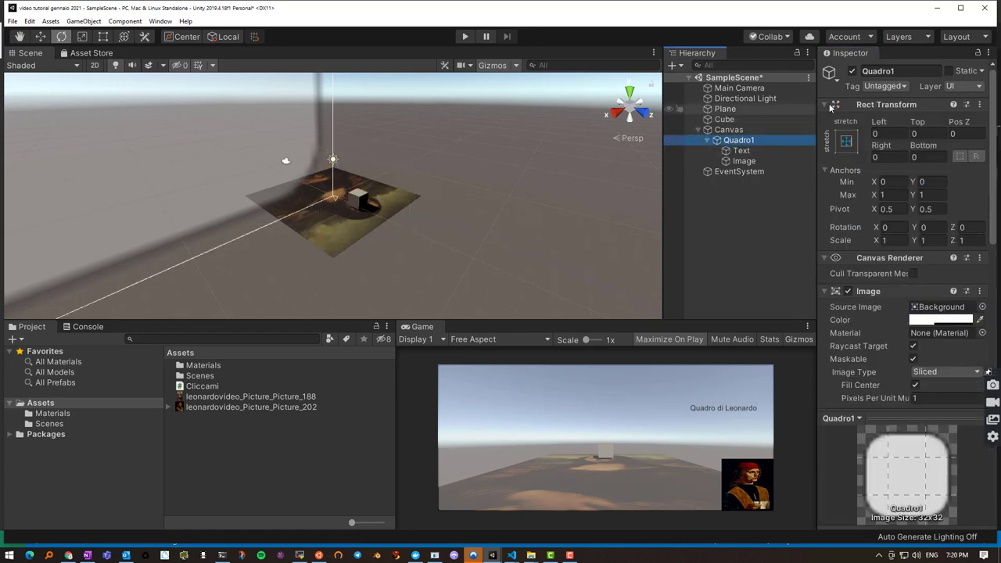
click(850, 71)
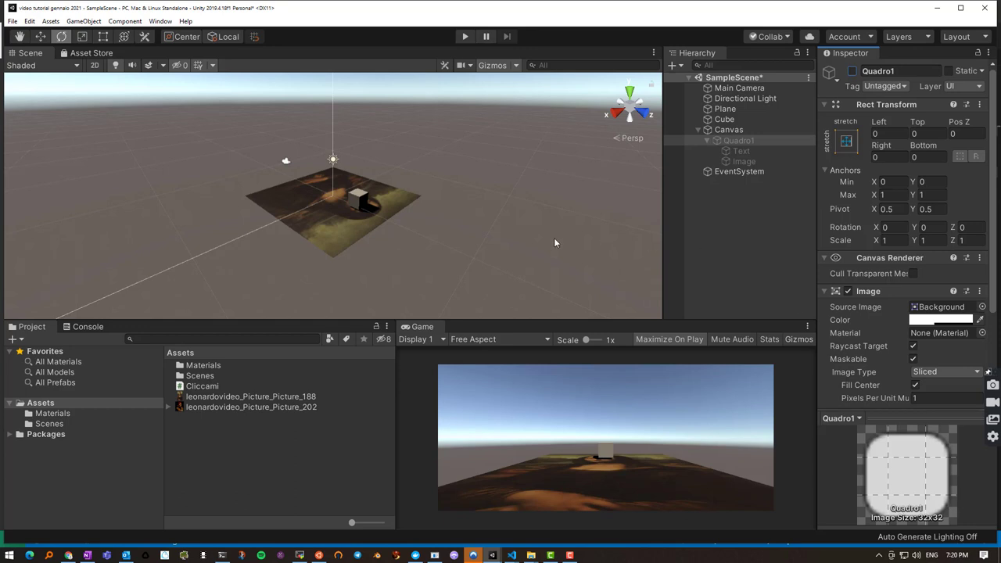
Enter Play mode and click the cube six times, showing and hiding the painting panel three times
click(464, 38)
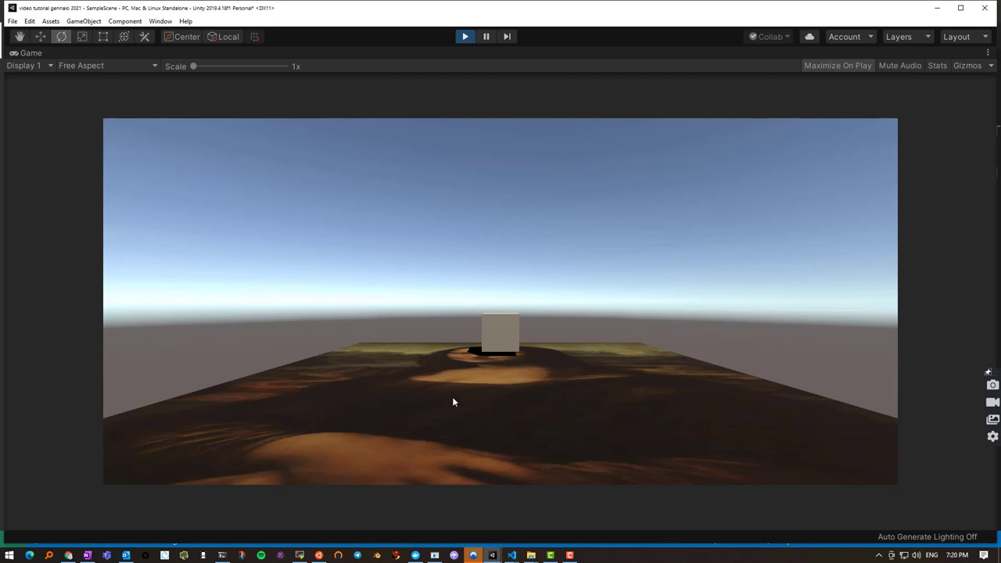
click(503, 333)
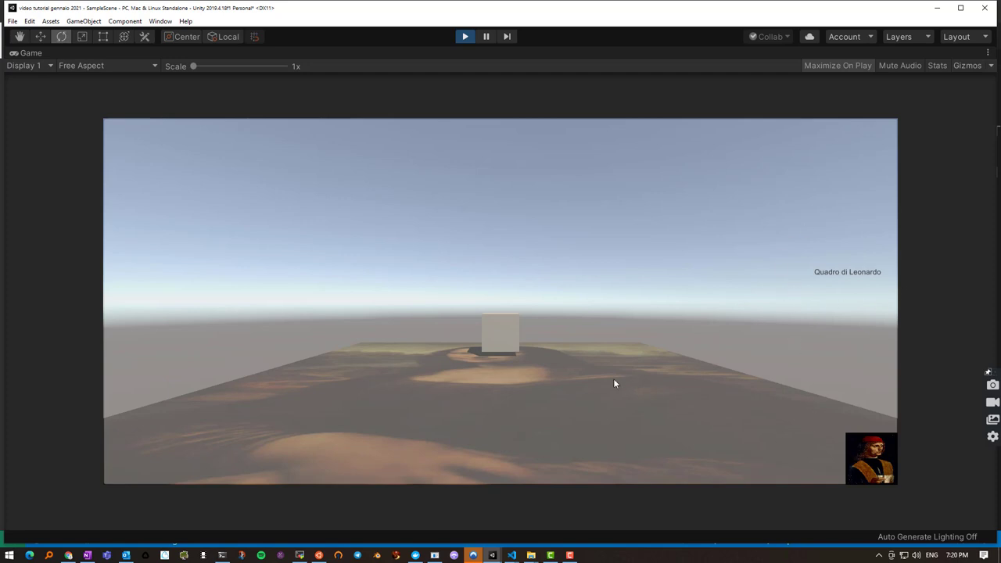
click(504, 338)
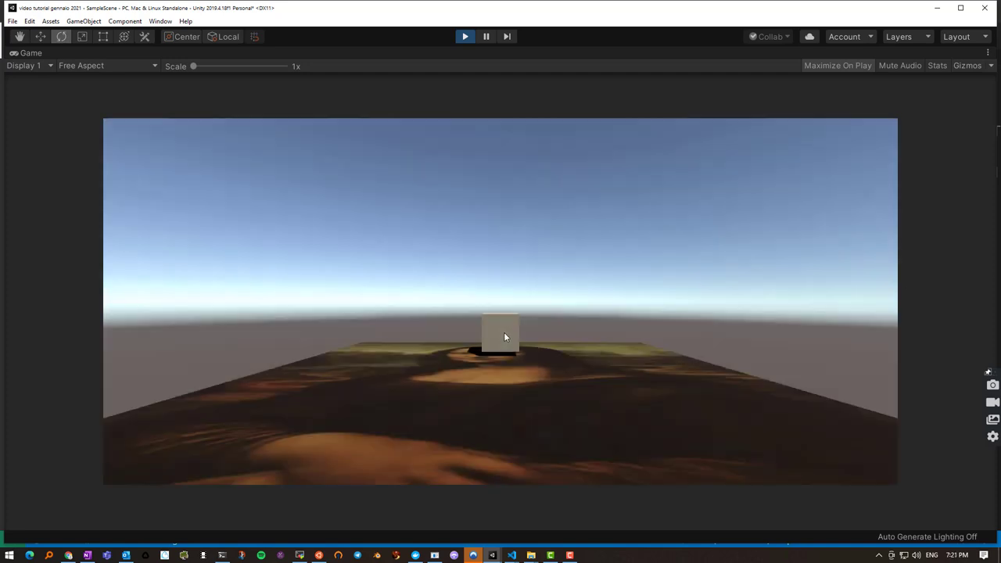
click(503, 335)
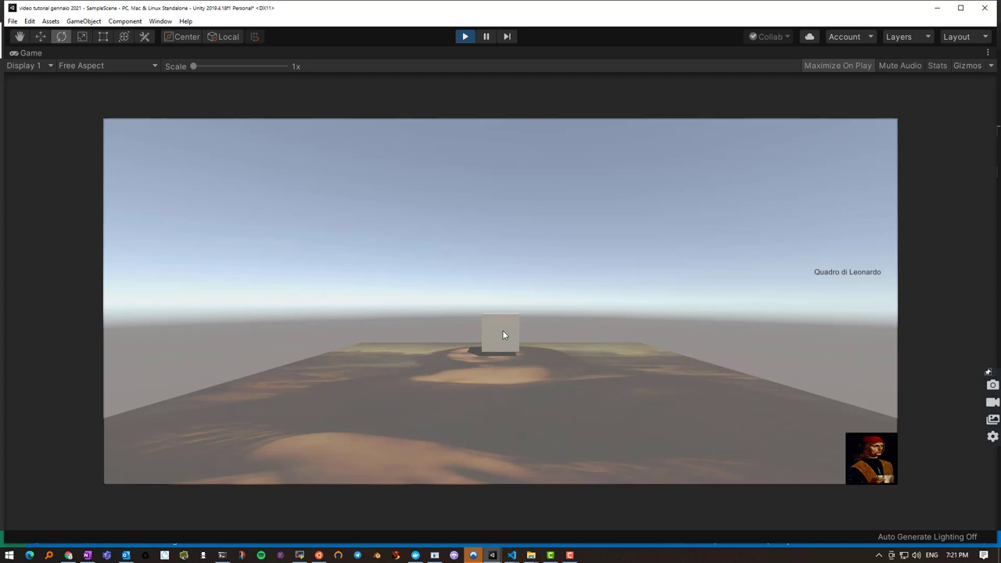
click(504, 334)
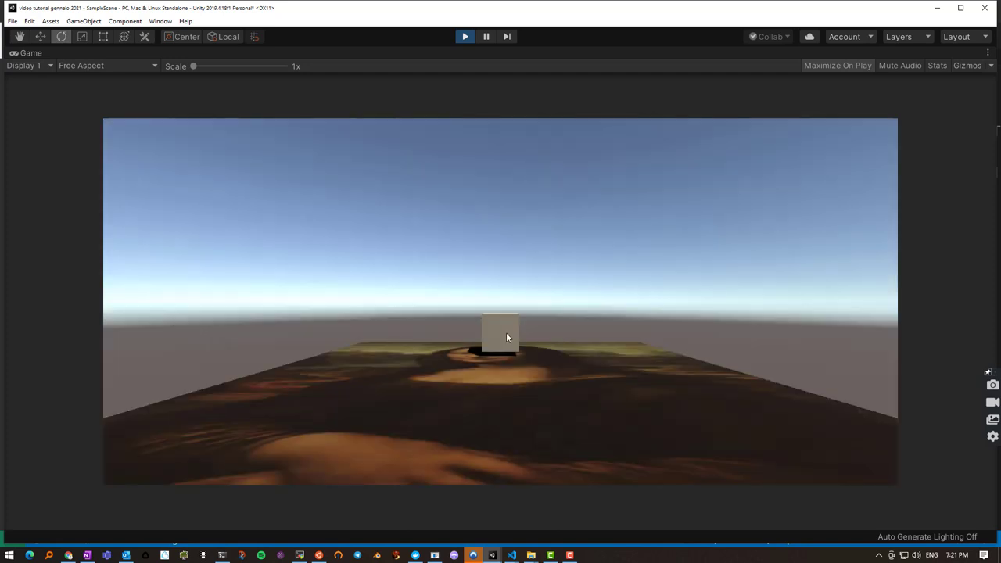
click(499, 332)
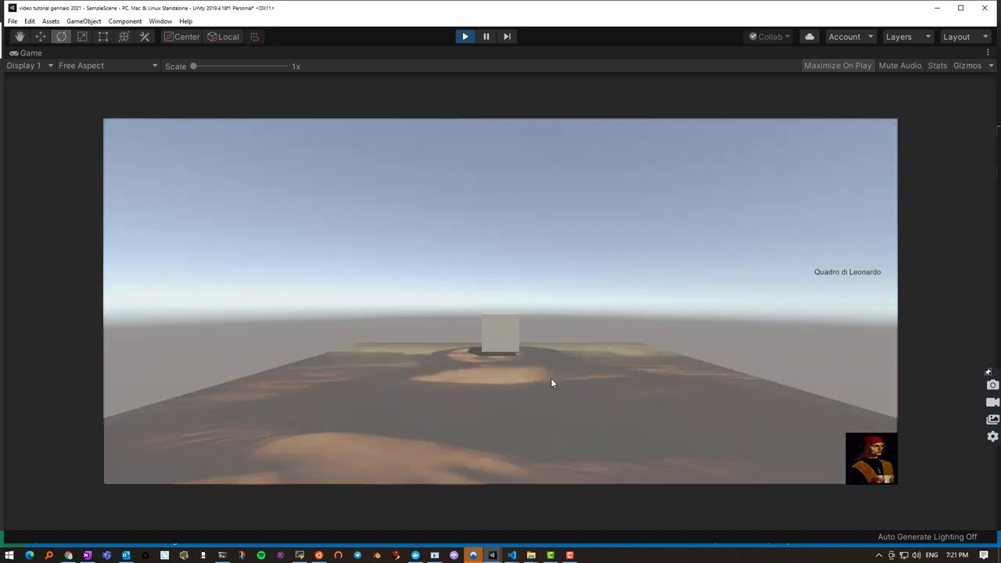
click(506, 334)
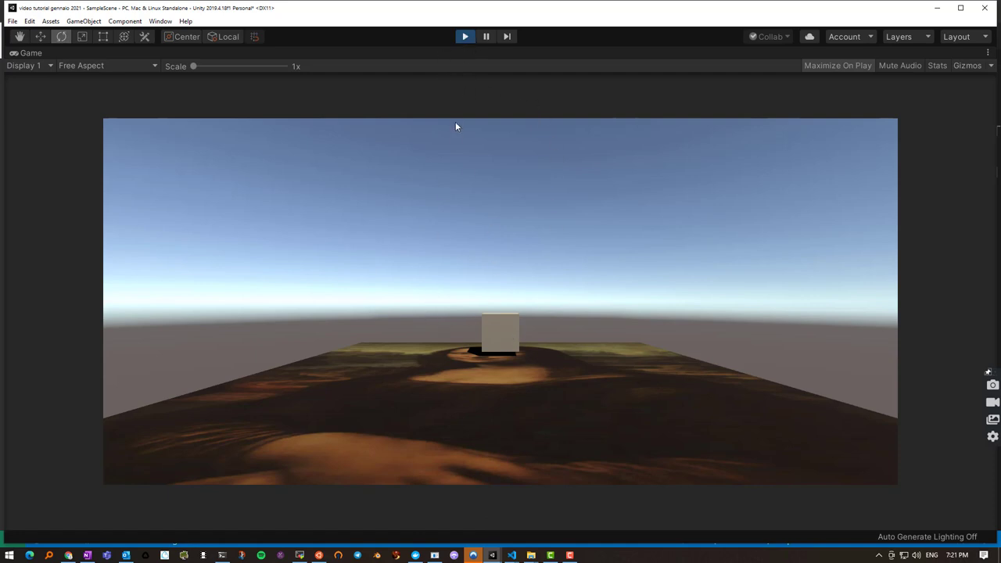
Exit Play mode with the Play button to return to the editor
click(462, 36)
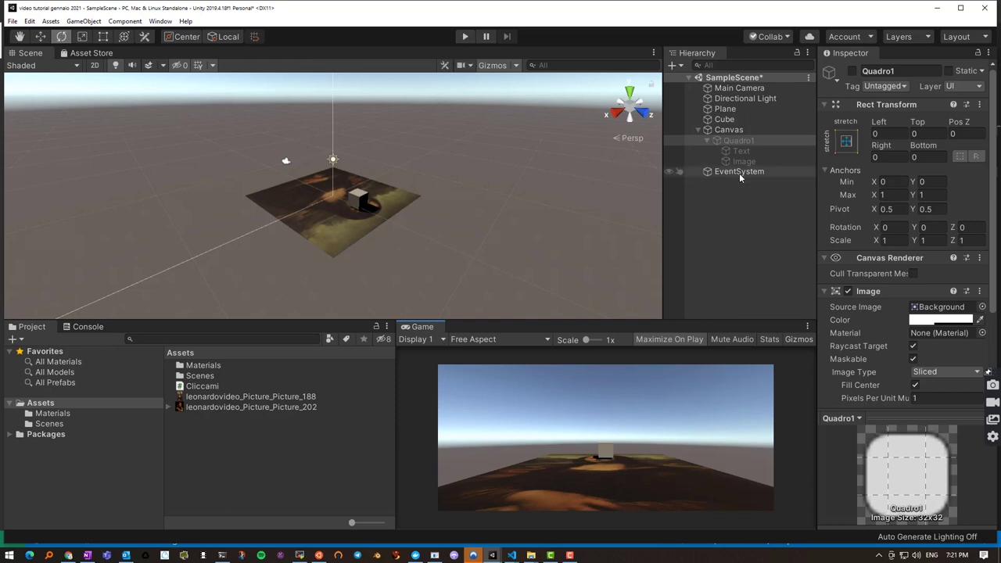
Save the scene with Ctrl+S and open Cliccami.cs from the Project panel in Visual Studio Code
key(ctrl+s)
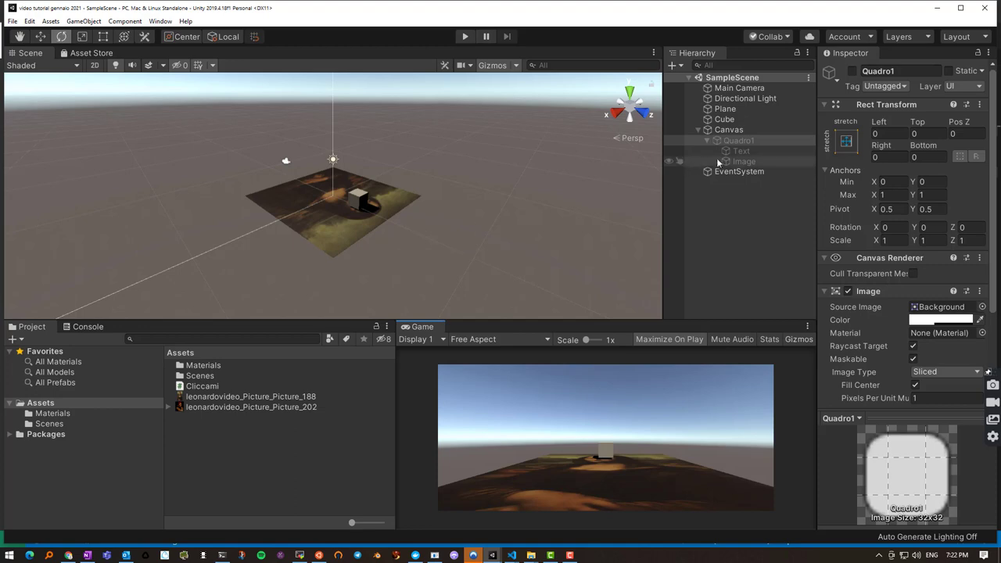
double_click(200, 387)
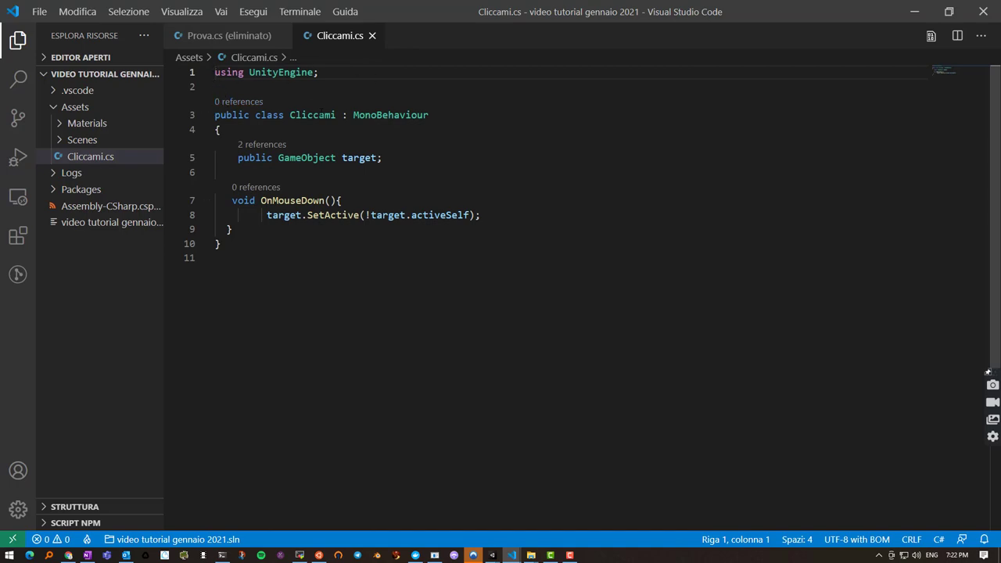
double_click(313, 115)
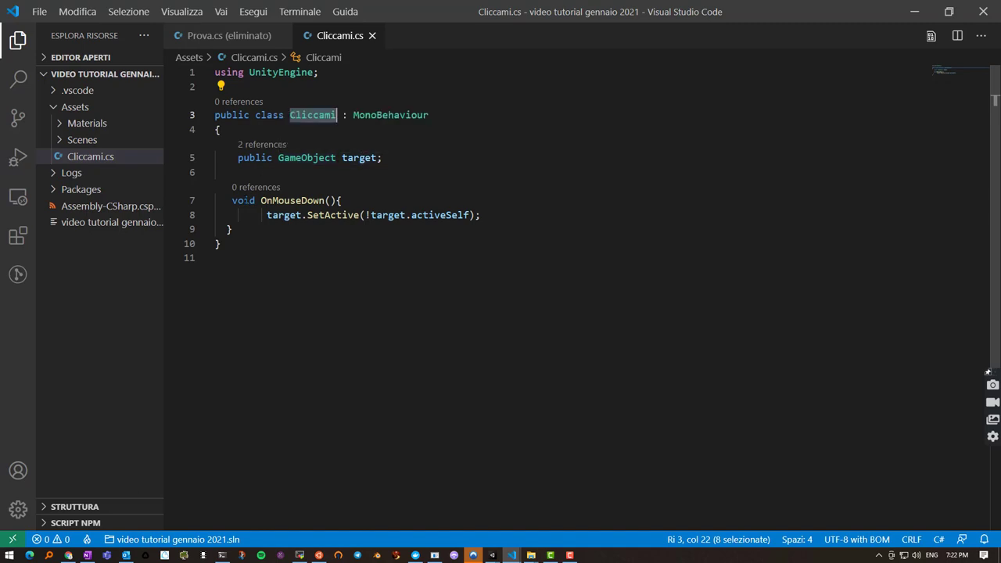
drag(232, 200, 264, 228)
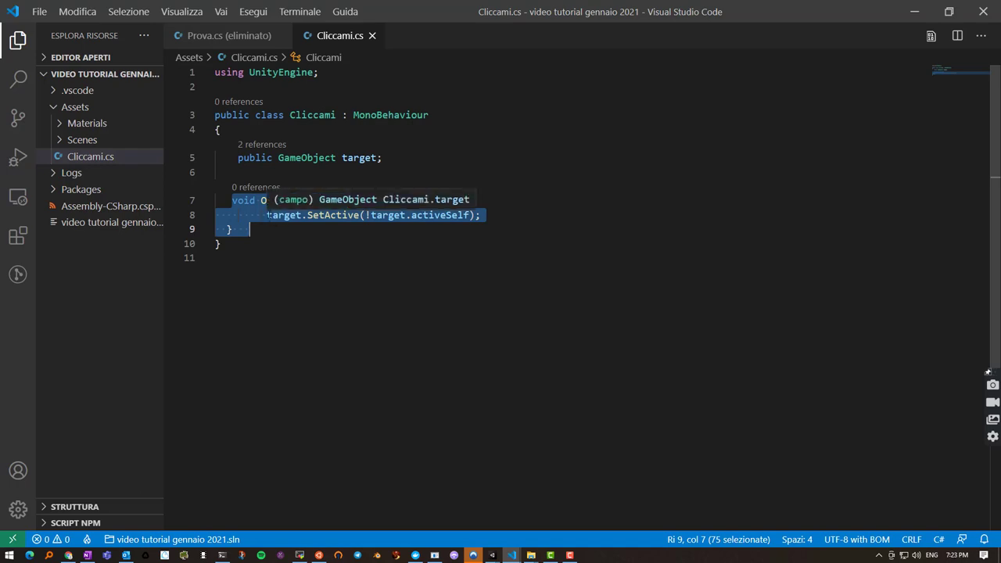
click(377, 200)
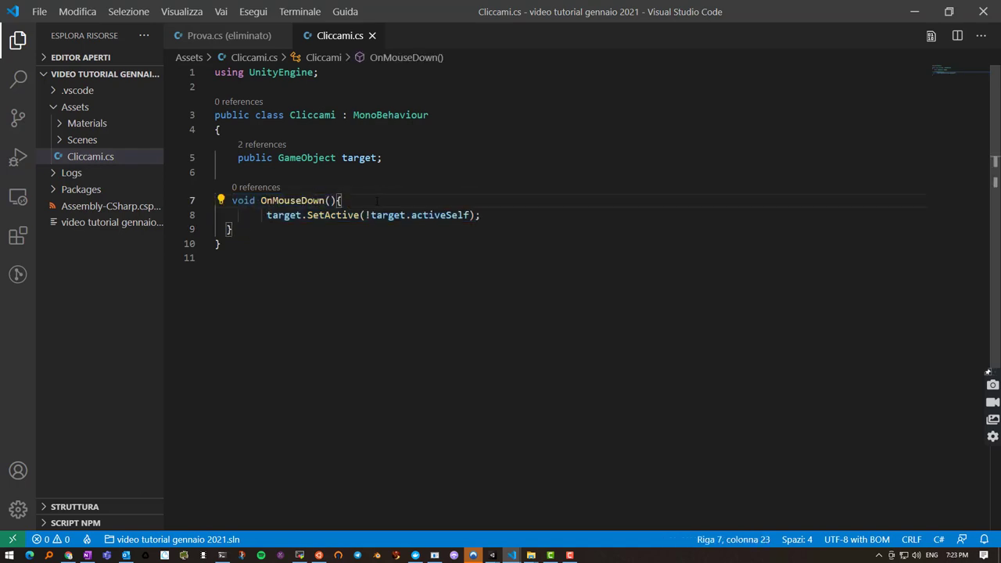
Add an if (target.activeSelf) block that calls target.SetActive(false)
key(Return)
text(if)
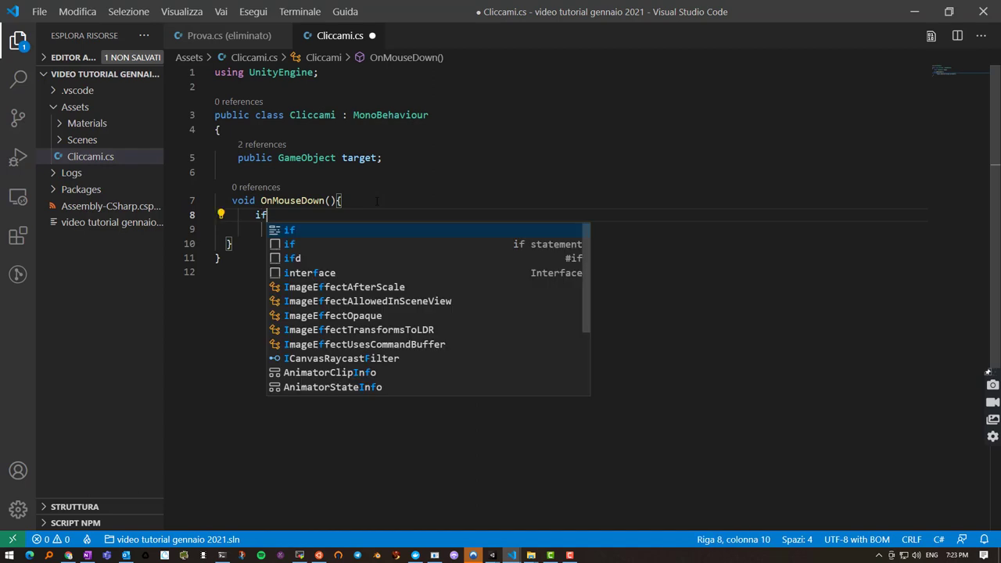
text((tag\)
key(BackSpace)
key(BackSpace)
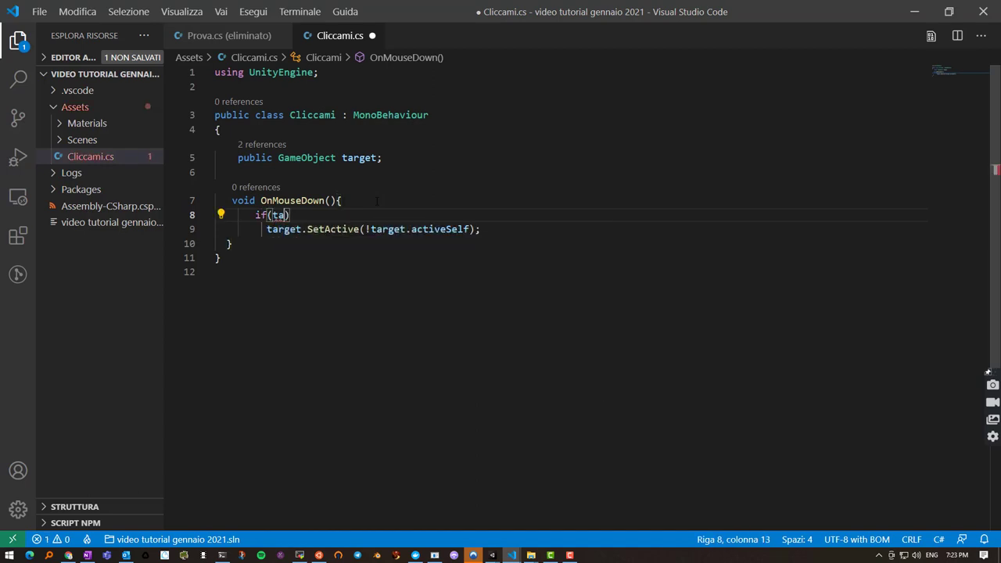
text(rget)
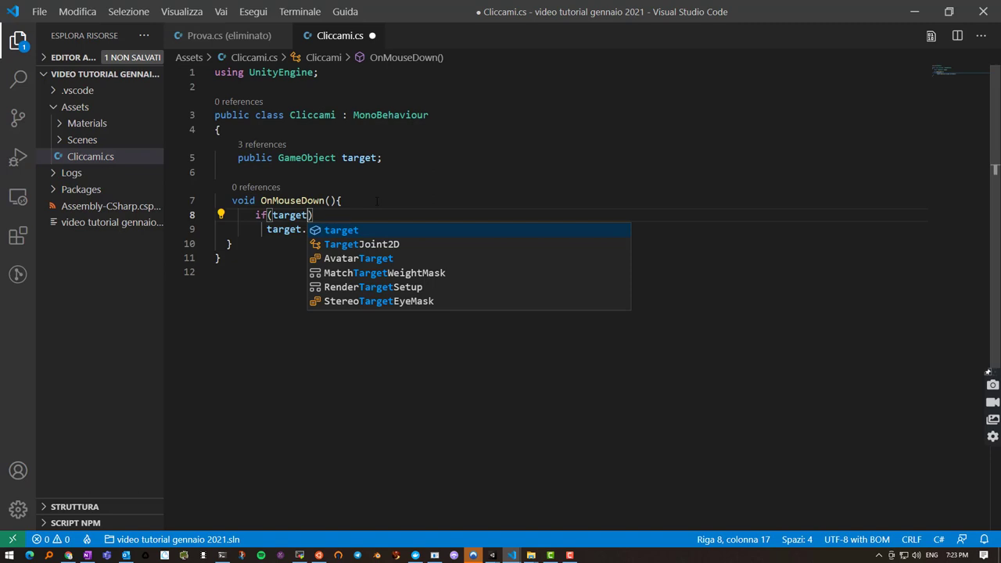
text(.)
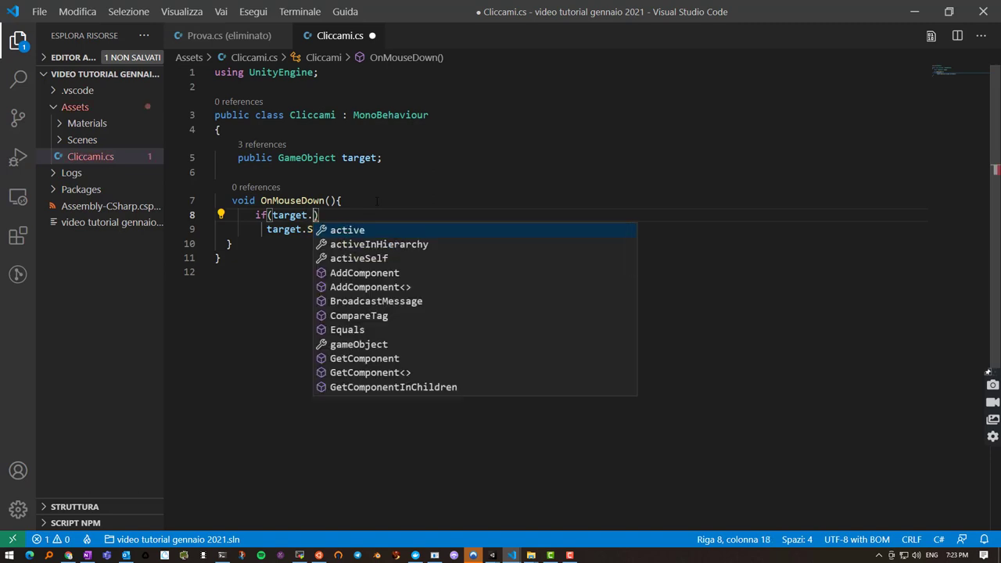
key(Escape)
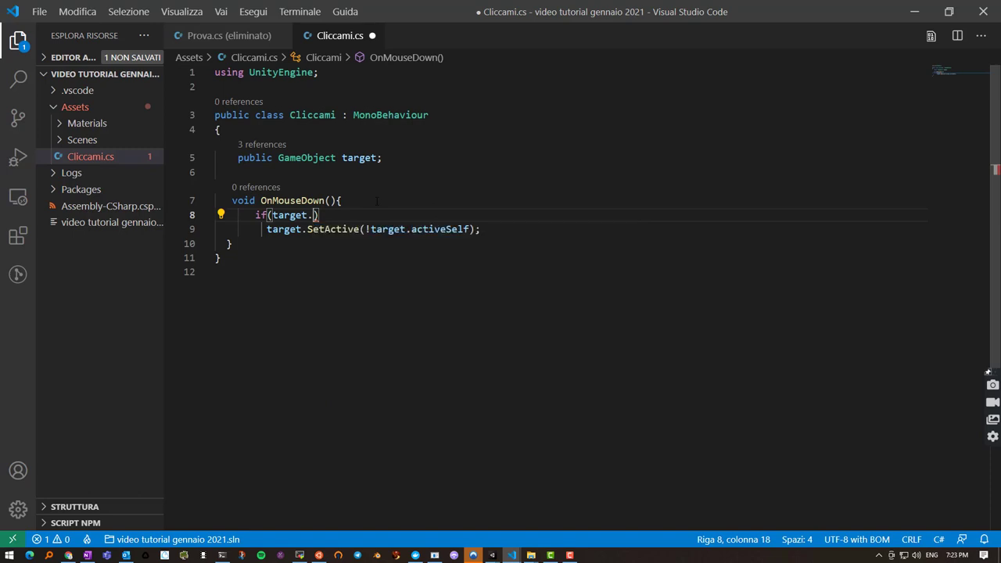
text(active)
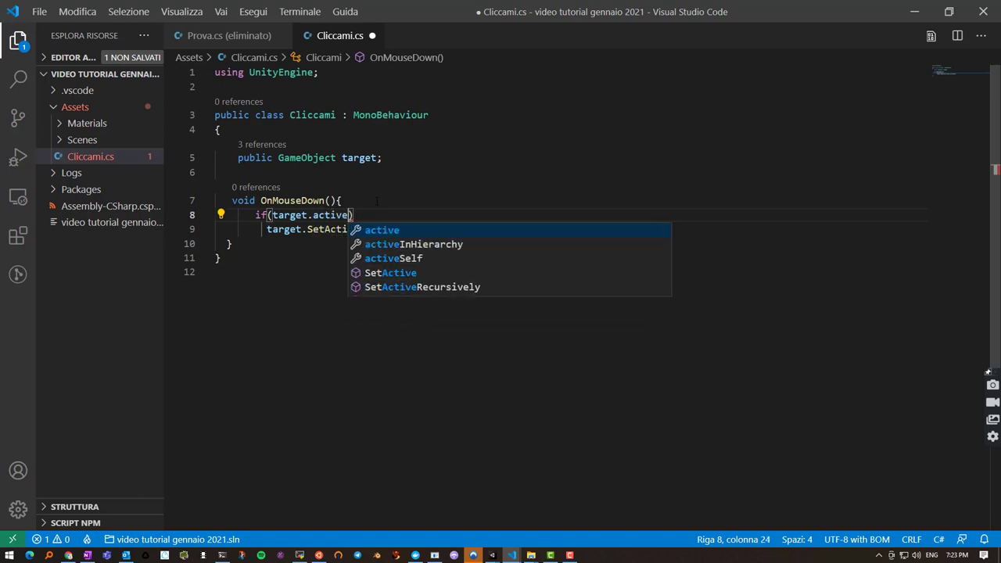
key(Down)
key(Down)
key(Return)
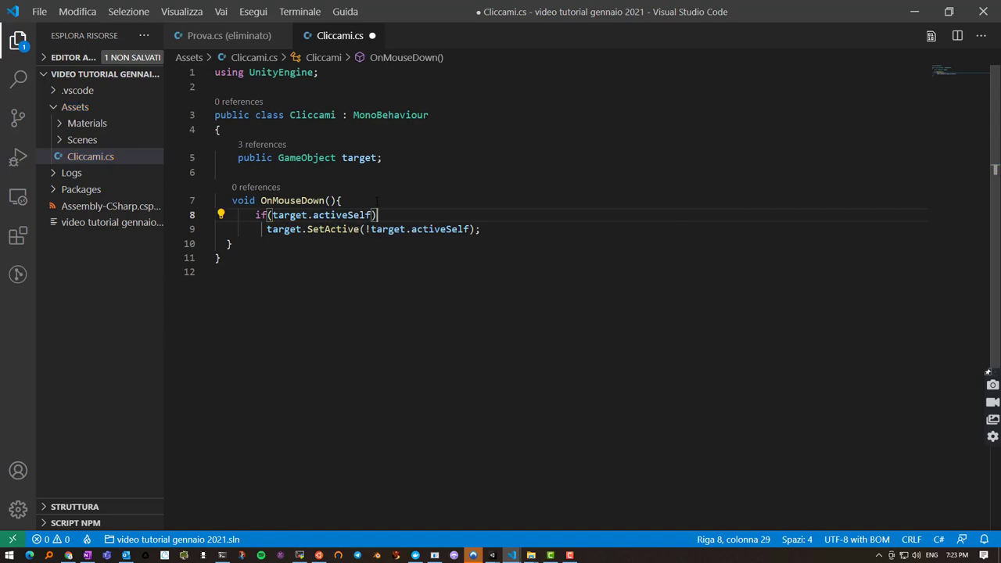
text({)
key(Return)
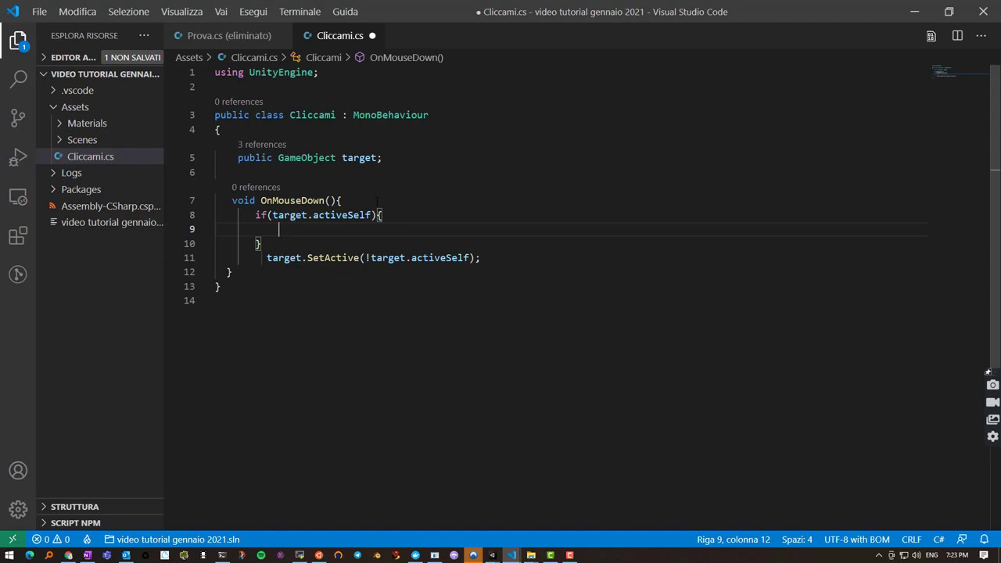
text(targe)
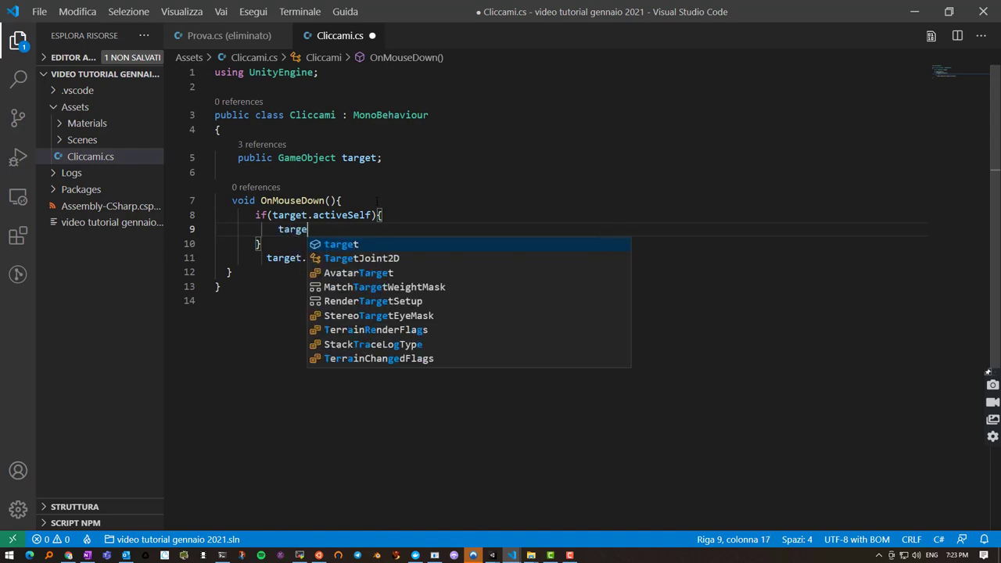
text(t.S)
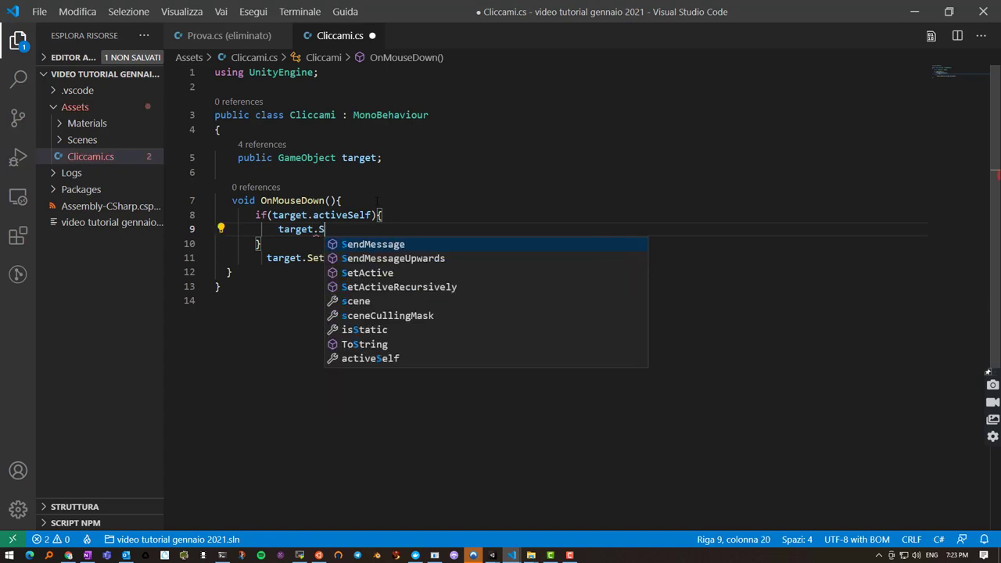
text(etActiv)
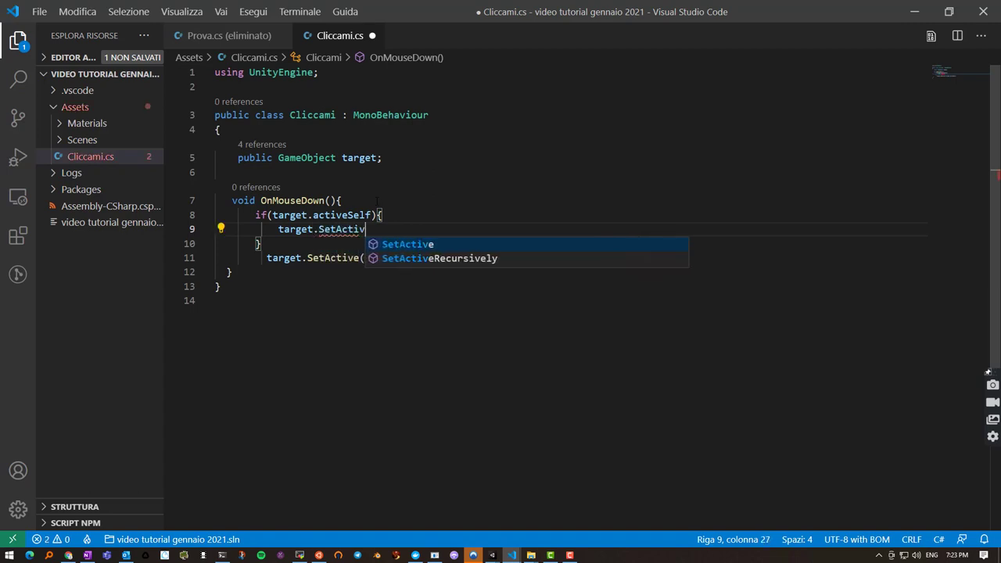
text(e(false)
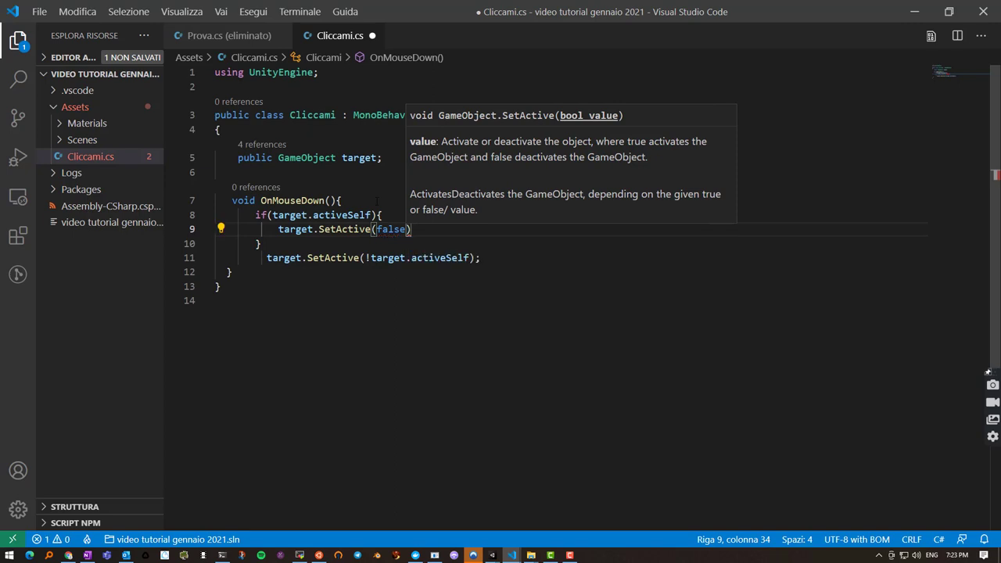
text();)
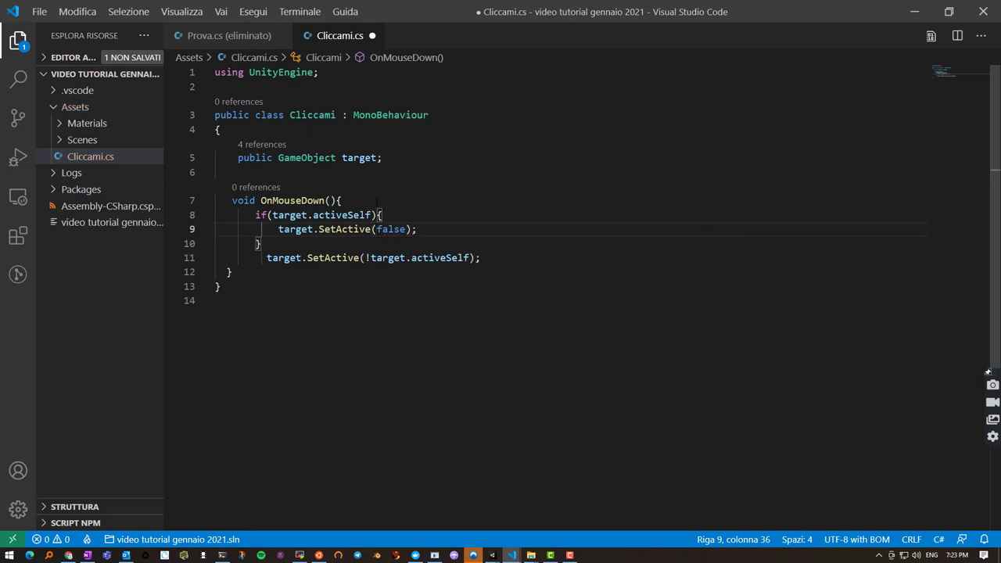
Add an else branch with its braces around the old toggle line
click(376, 208)
key(Down)
key(Down)
text(e)
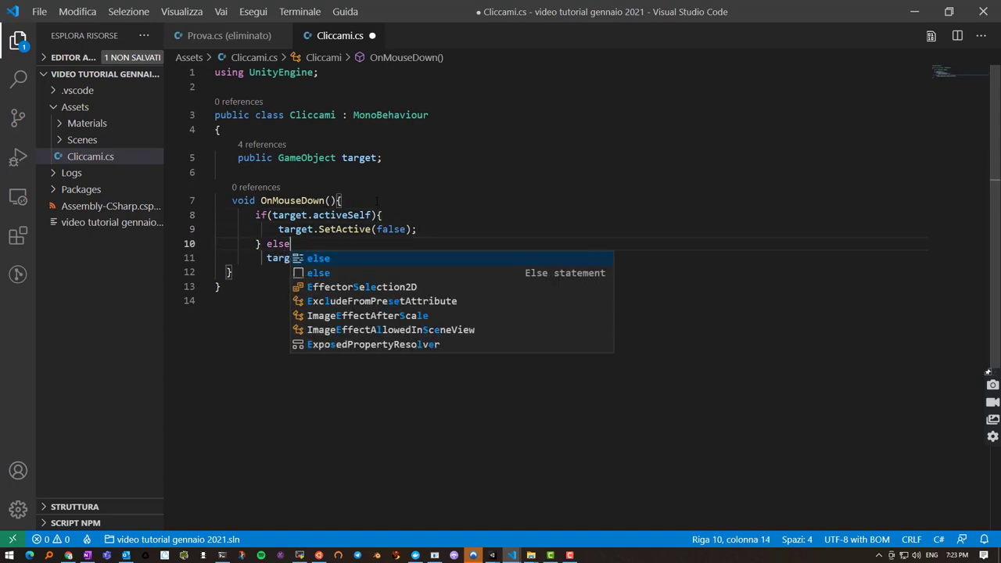
text(lse {)
key(Delete)
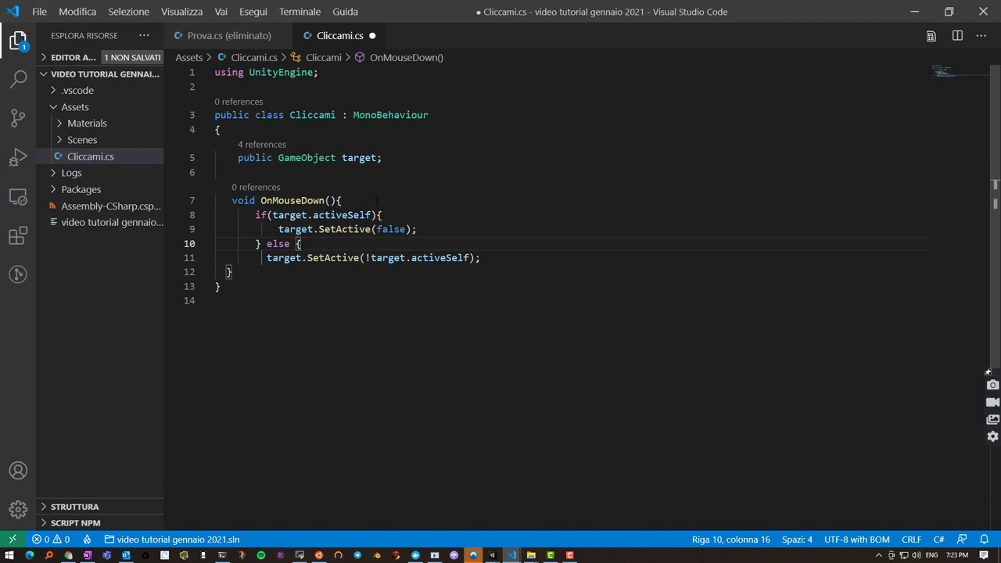
key(Down)
key(End)
key(Return)
text(})
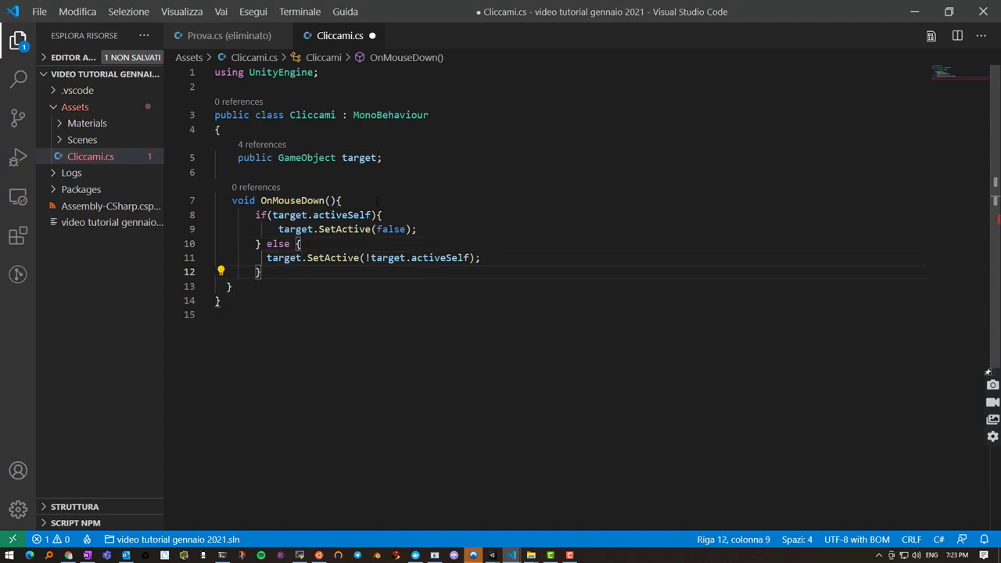
Replace the old toggle line with target.SetActive(true); in the else branch and save
key(Up)
key(Right)
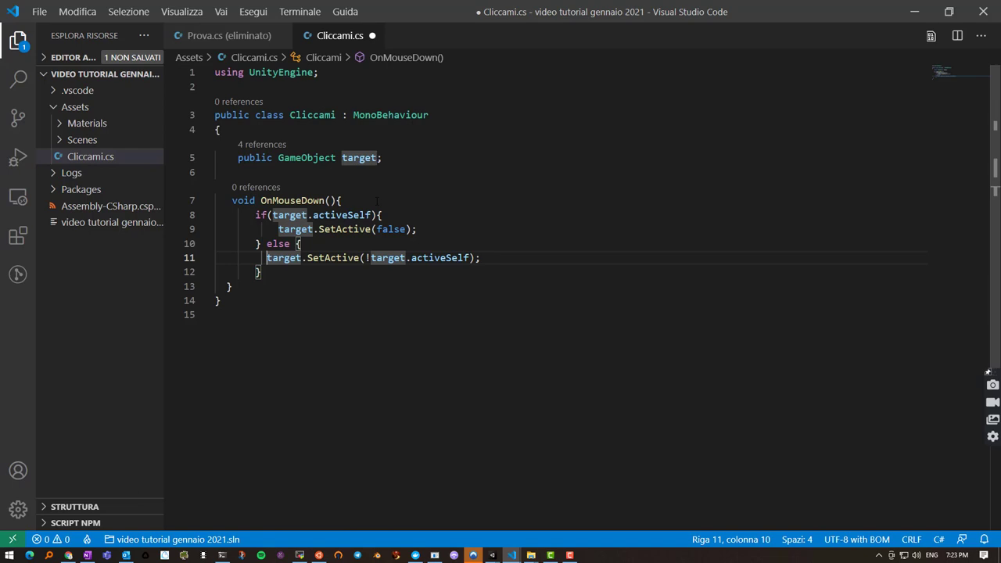
key(shift+End)
key(BackSpace)
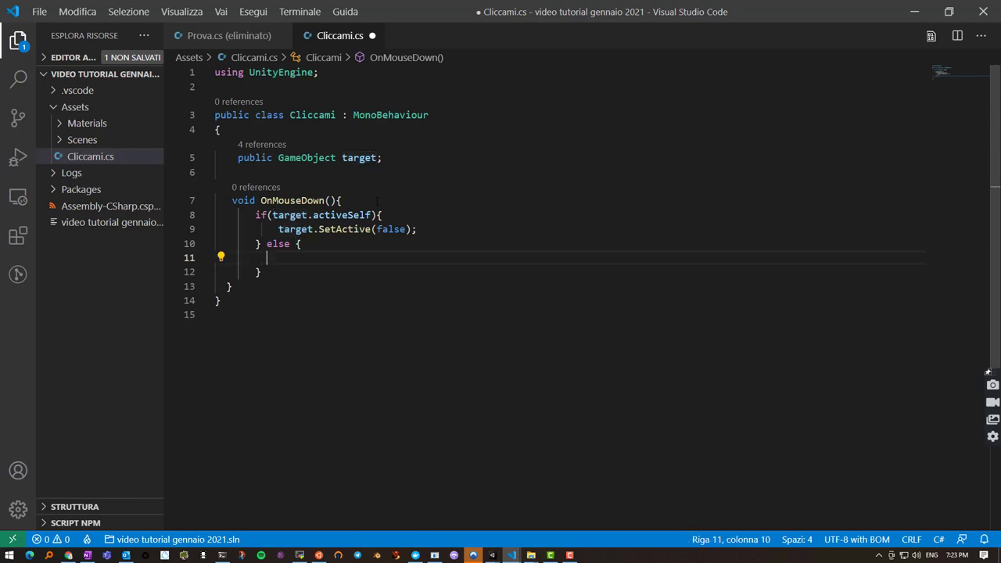
text(ta)
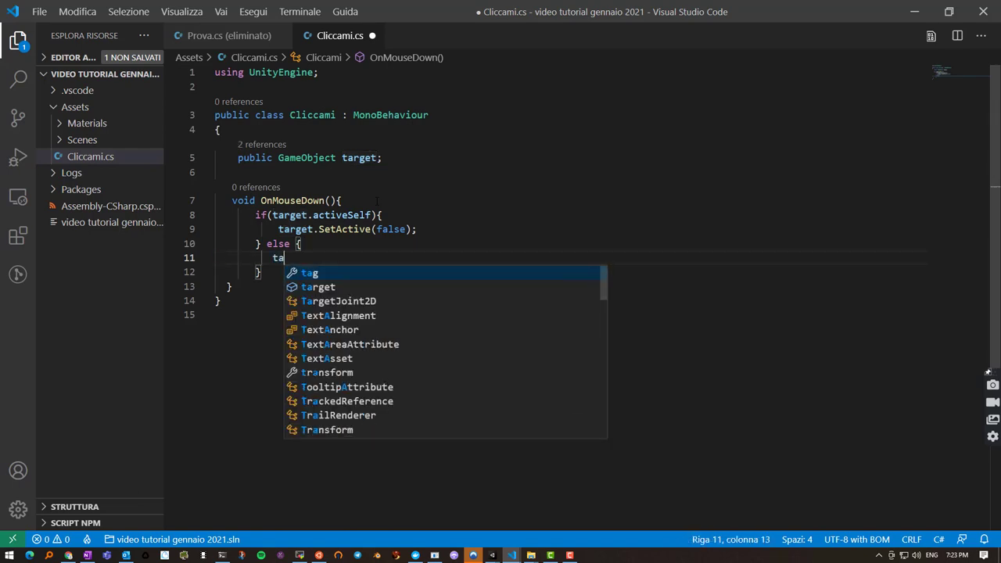
text(rget.set)
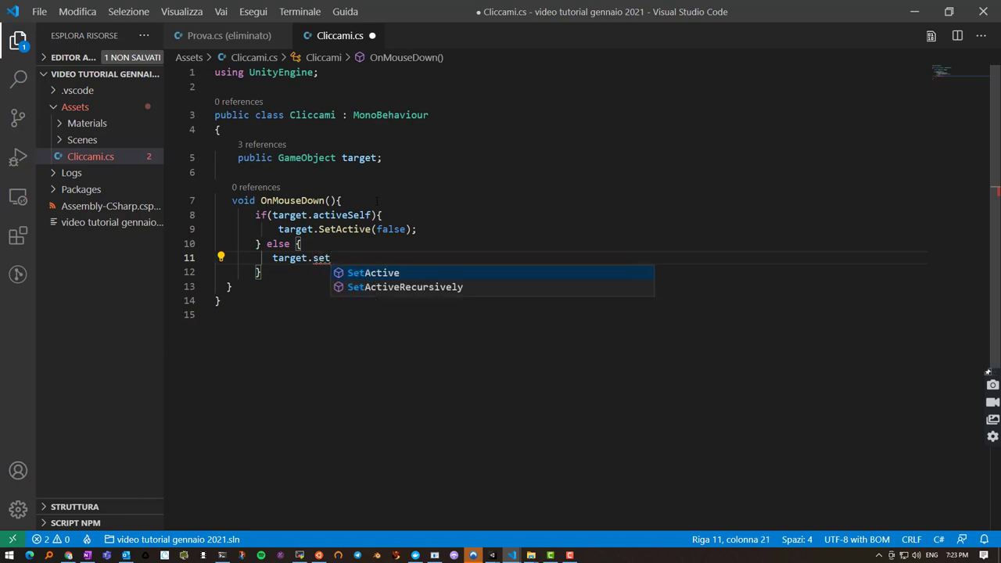
key(Tab)
text((tru)
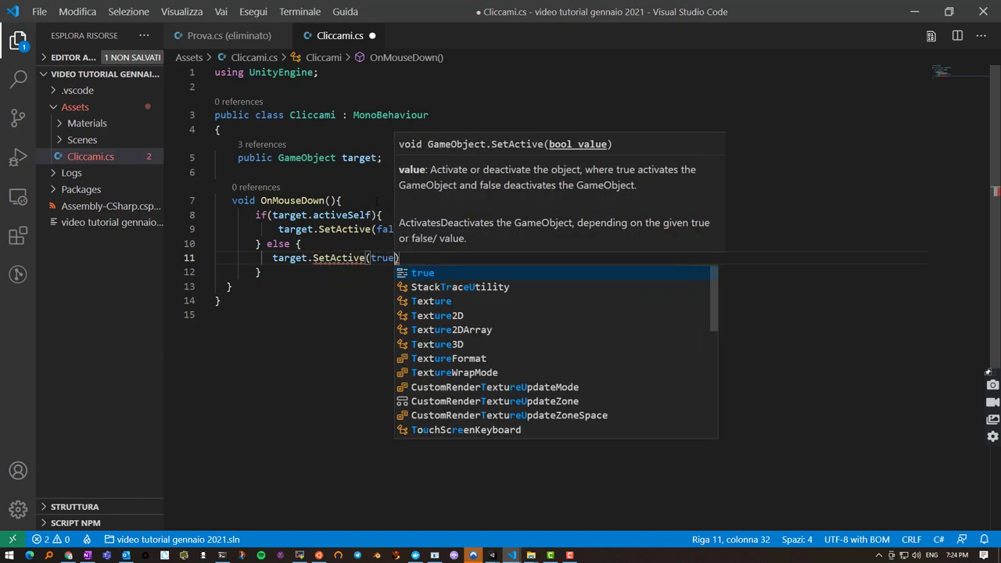
text(e)
key(Escape)
text(;)
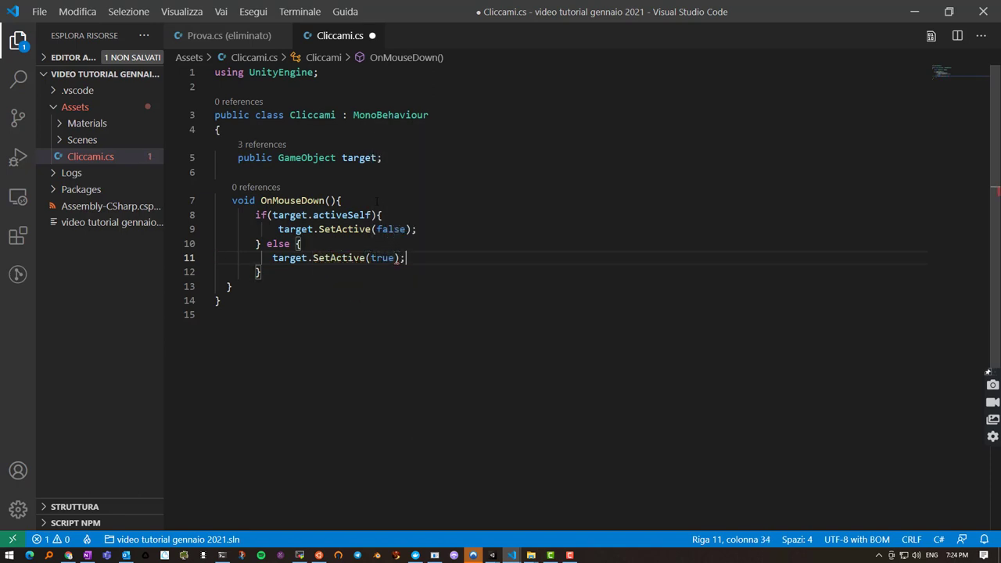
key(ctrl+s)
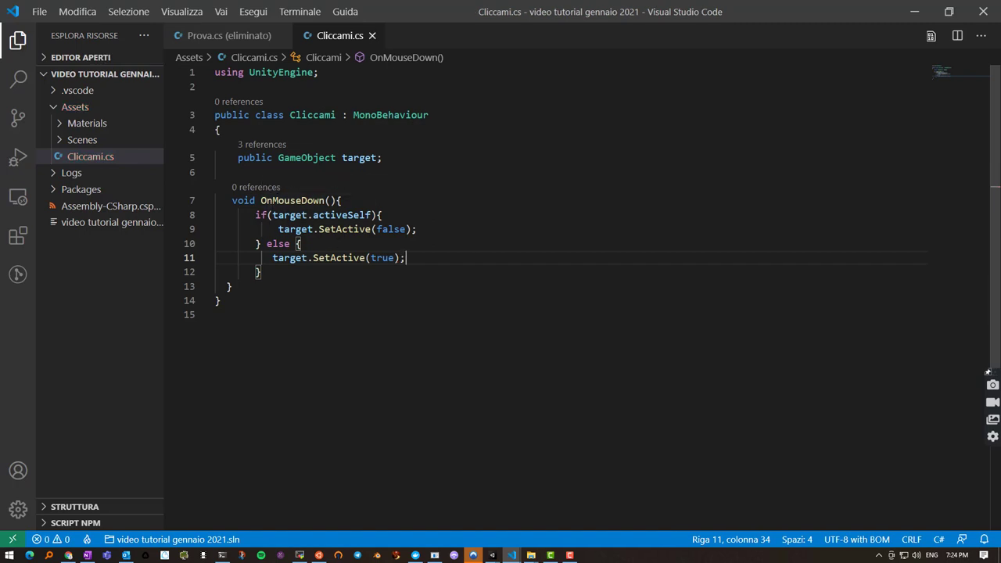
double_click(338, 215)
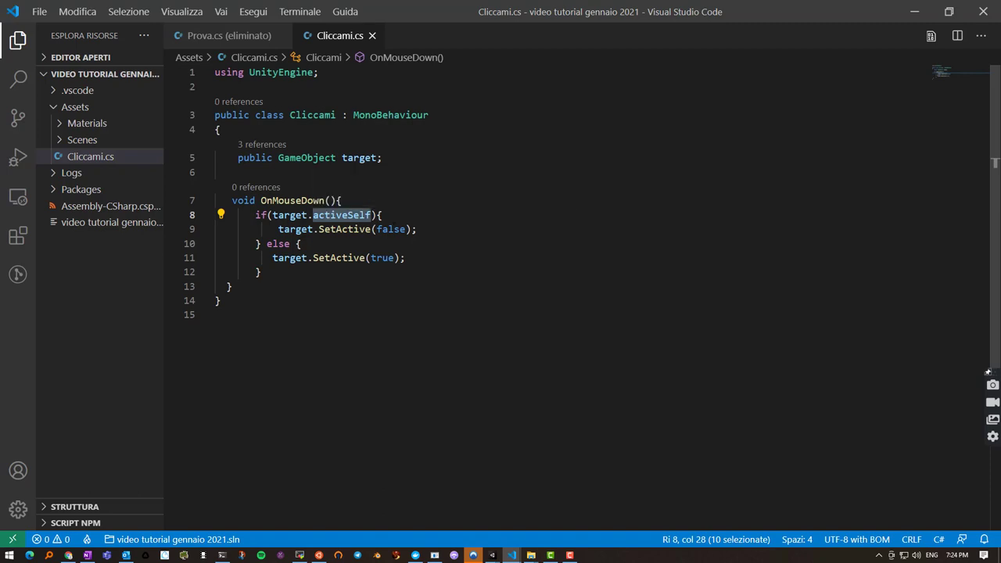
double_click(391, 229)
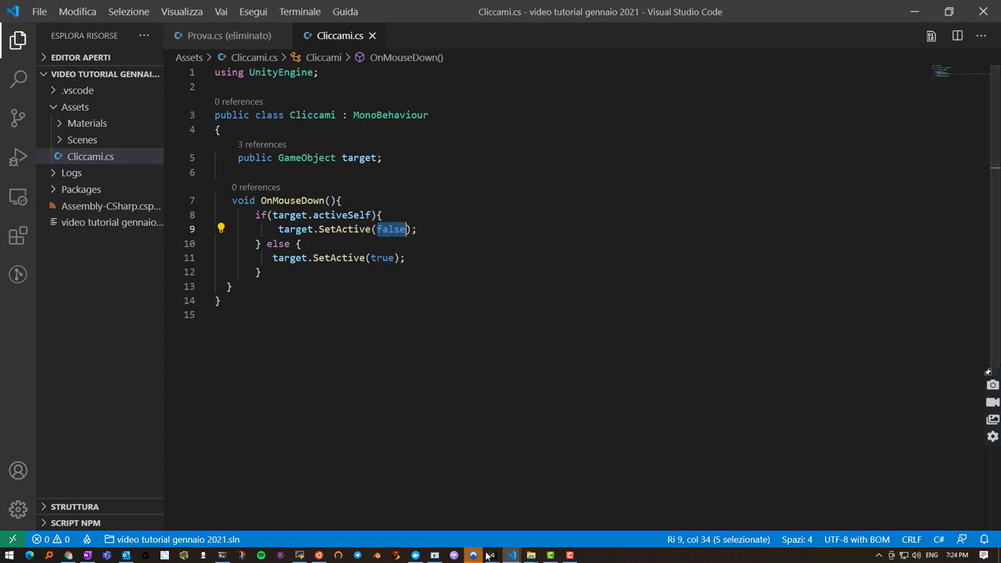
Return to the Unity editor and enter Play mode to run the updated Cliccami script
mouse_move(494, 554)
click(547, 512)
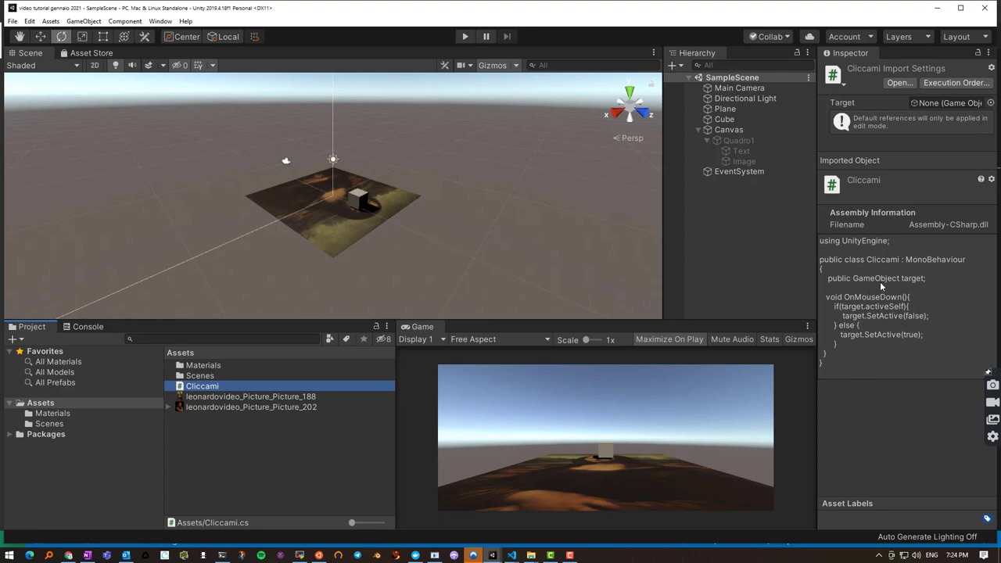
click(464, 38)
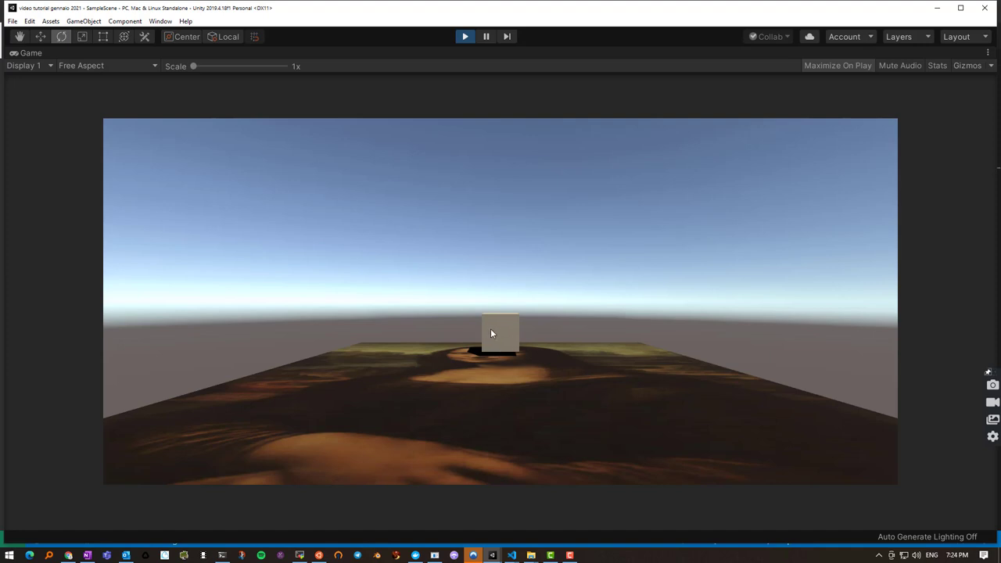
Click the cube three times in the Game view to show, hide, then show the Quadro di Leonardo panel
click(503, 330)
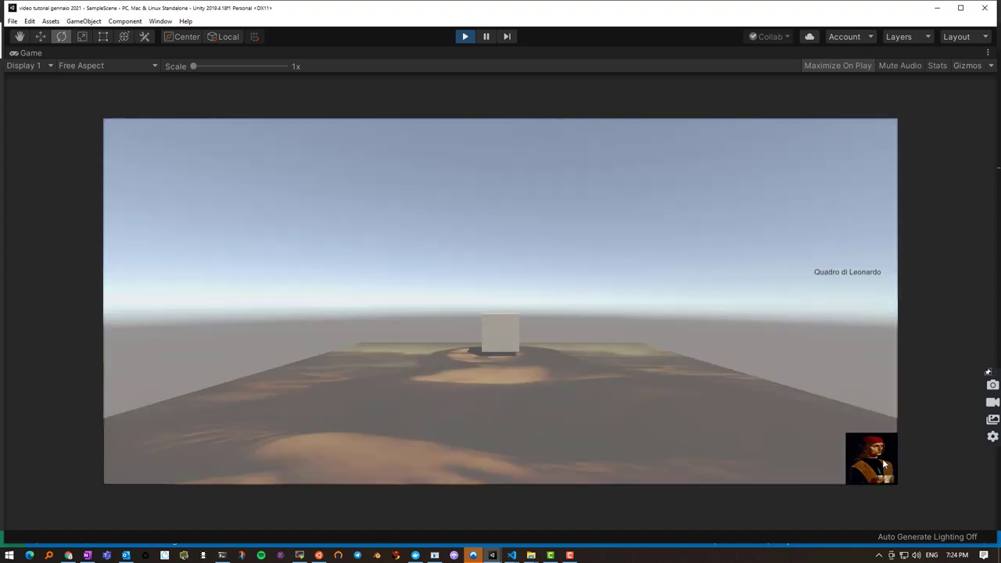
click(492, 330)
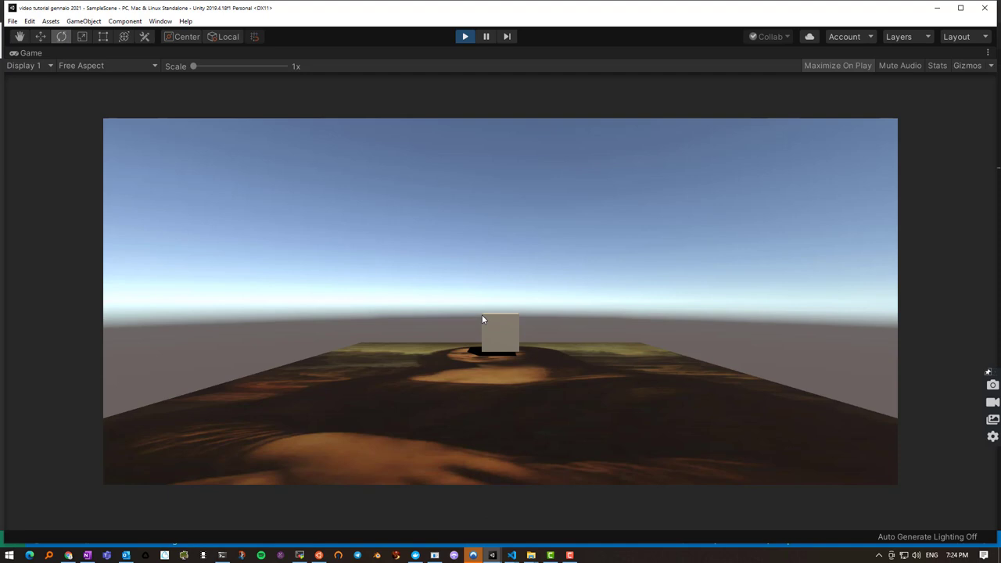
click(500, 327)
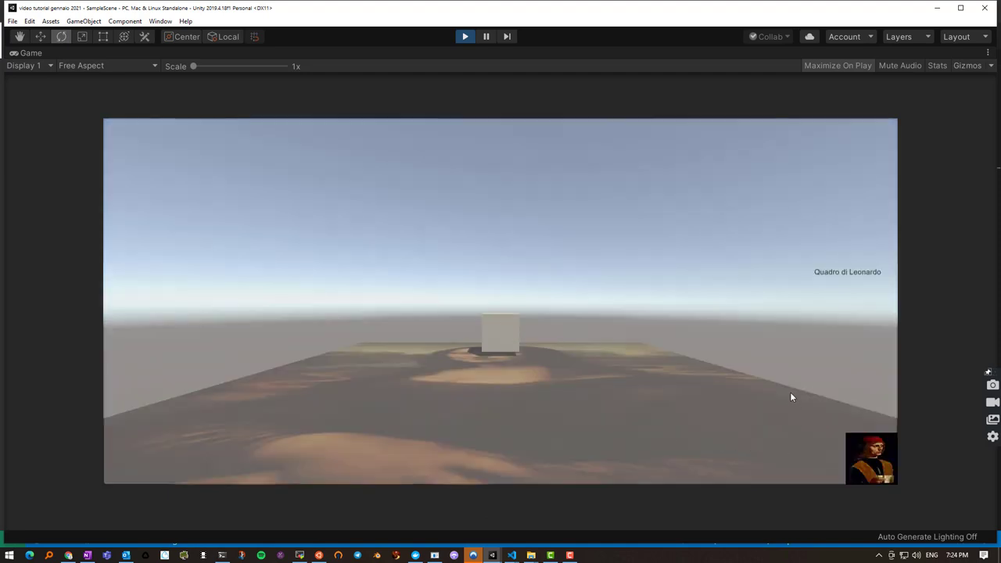